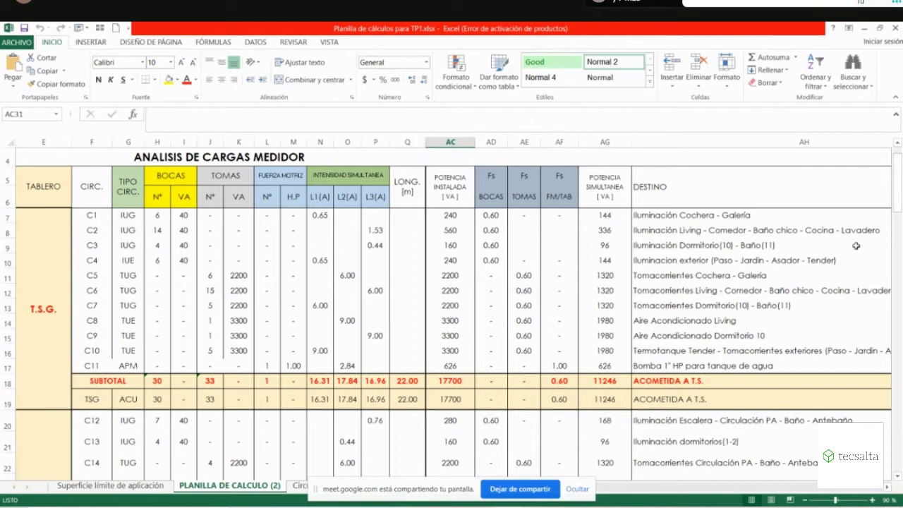
# Review the circuit rows of the ANALISIS DE CARGAS MEDIDOR table and admit the waiting participant to the video call.
pyautogui.scroll(-3, 856, 246)
pyautogui.scroll(4, 856, 246)
pyautogui.moveTo(899, 186); pyautogui.dragTo(901, 186)
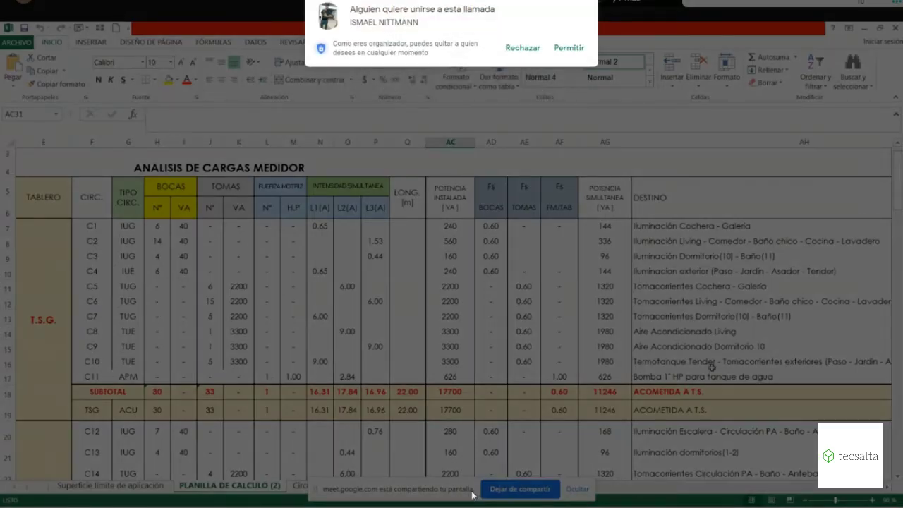
pyautogui.click(569, 48)
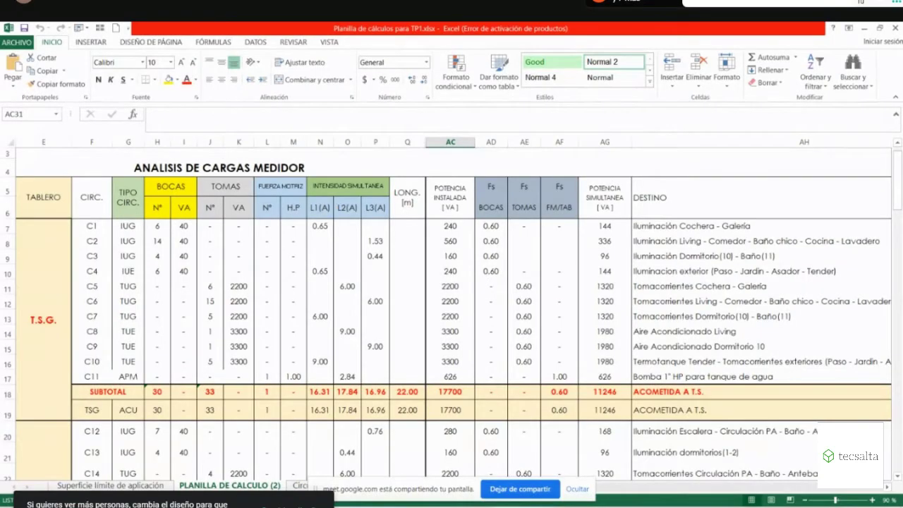
# Switch to the AutoCAD drawing PLANTA AEA 770 TOMAS.dwg and examine the sockets around the lavadero and tender.
pyautogui.moveTo(523, 503)
pyautogui.click(507, 484)
pyautogui.scroll(-2, 577, 311)
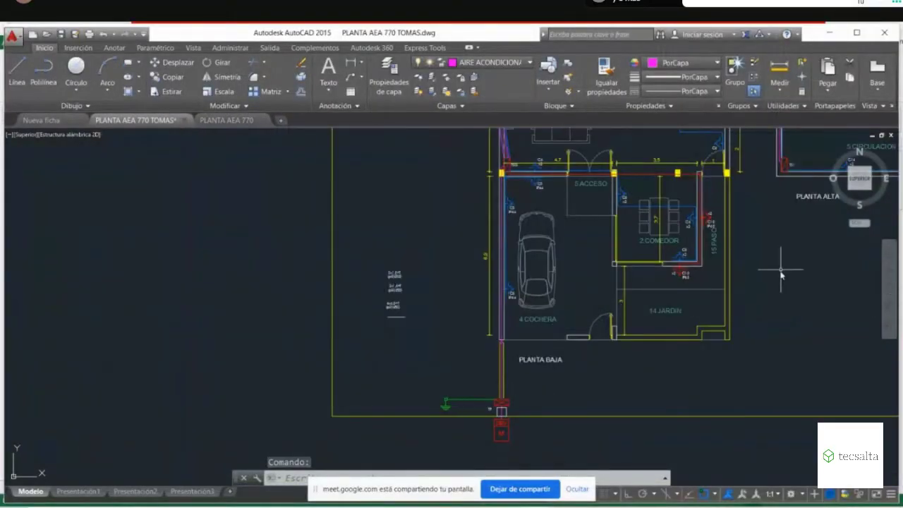
pyautogui.moveTo(781, 276); pyautogui.dragTo(675, 410, button='middle')
pyautogui.scroll(4, 580, 151)
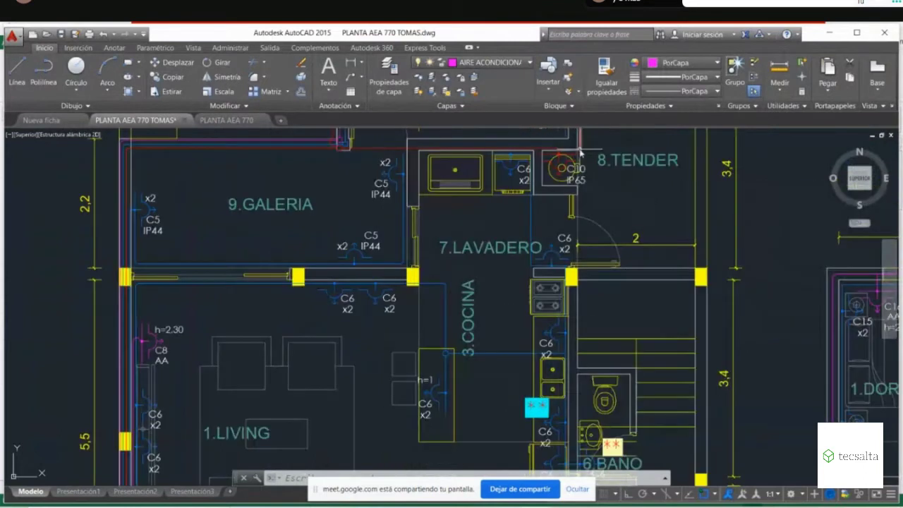
pyautogui.scroll(2, 580, 151)
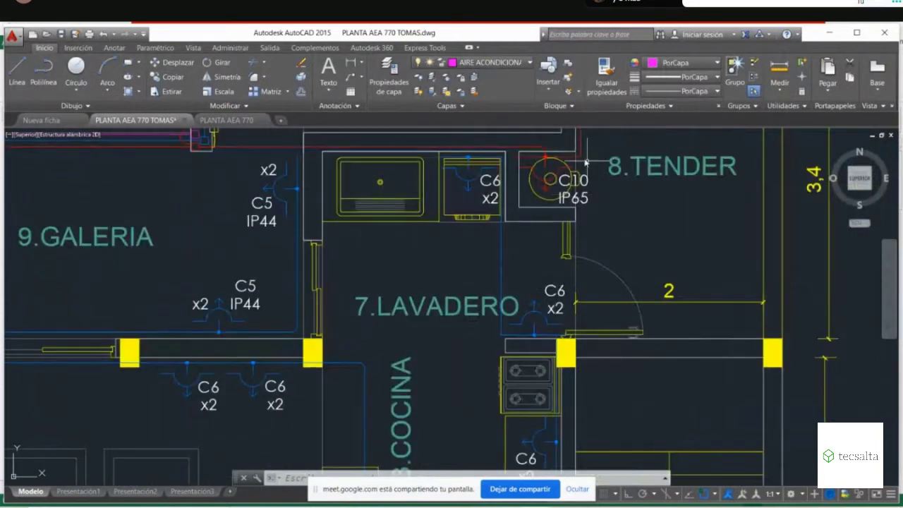
pyautogui.scroll(2, 632, 208)
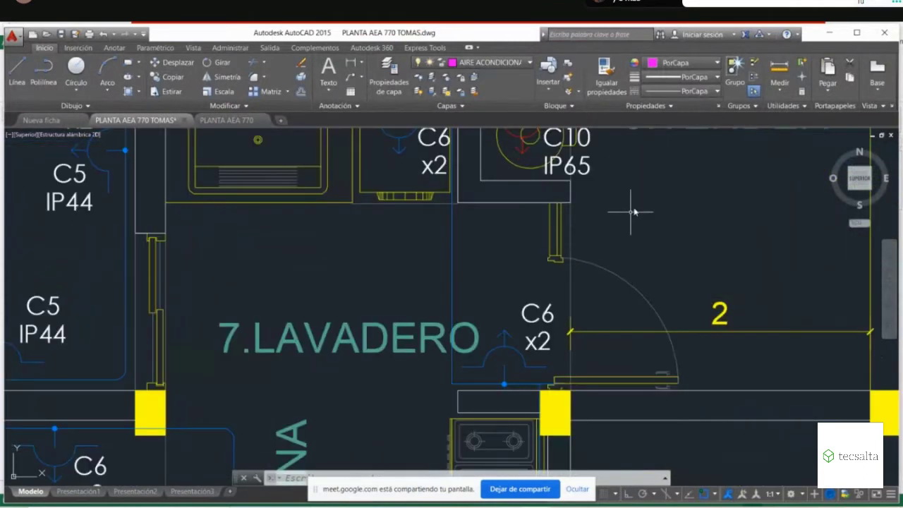
pyautogui.scroll(-2, 633, 211)
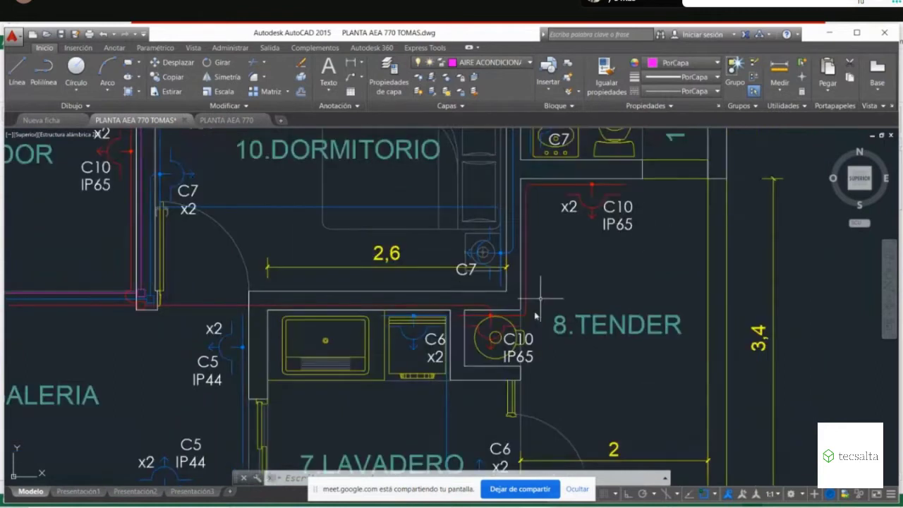
pyautogui.scroll(-2, 548, 356)
pyautogui.moveTo(492, 354); pyautogui.dragTo(559, 292, button='middle')
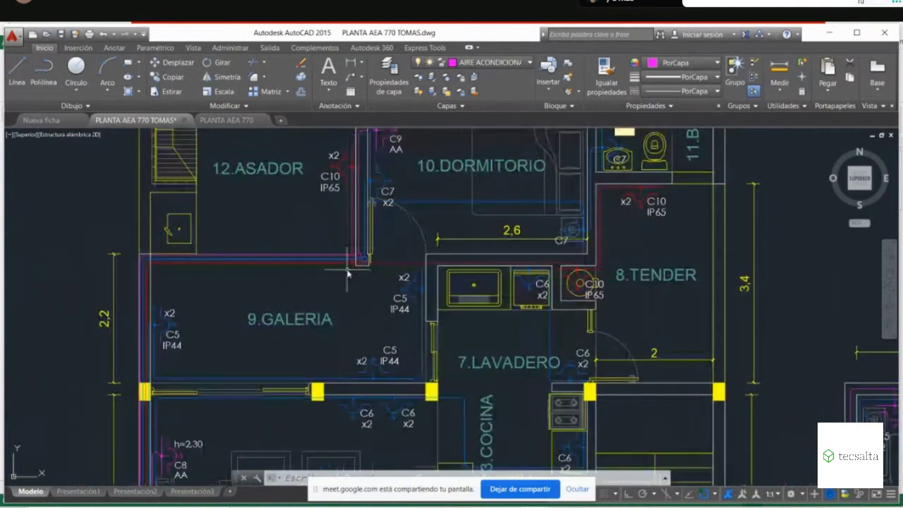
# Examine the C10 circuit run and its IP65 sockets between the tender, the water heater and the asador.
pyautogui.scroll(2, 595, 277)
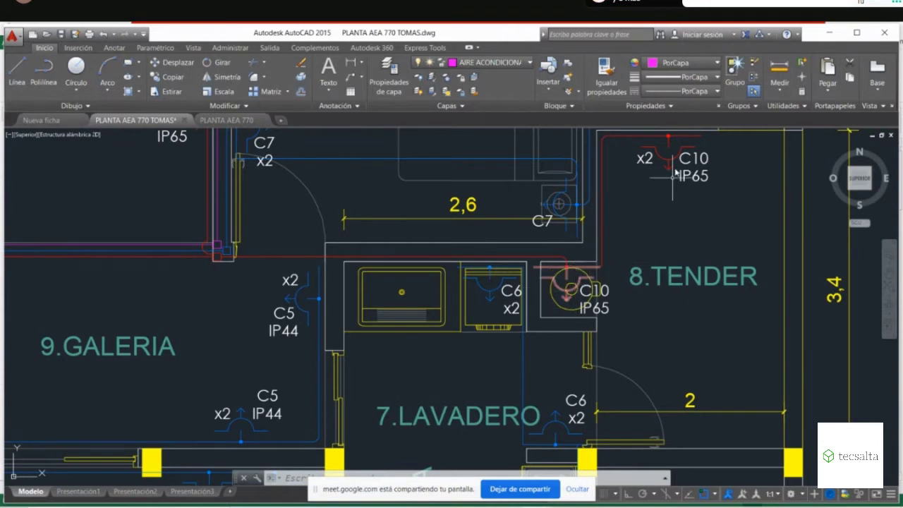
pyautogui.scroll(-3, 676, 173)
pyautogui.scroll(3, 633, 247)
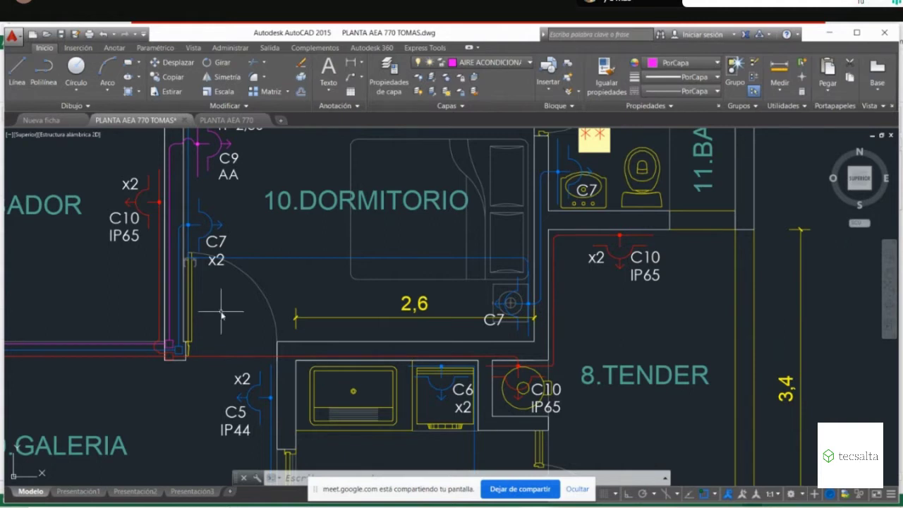
pyautogui.scroll(-2, 222, 315)
pyautogui.moveTo(203, 297); pyautogui.dragTo(315, 297, button='middle')
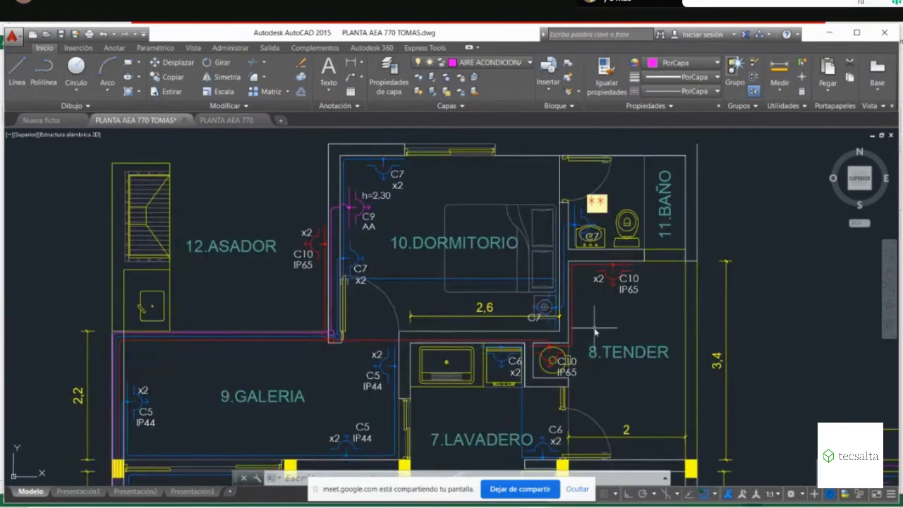
pyautogui.scroll(2, 595, 330)
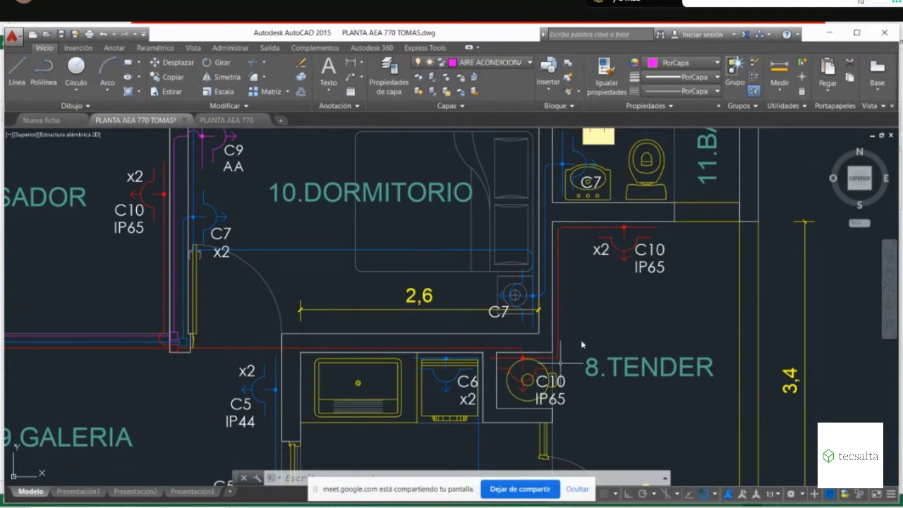
pyautogui.click(612, 239)
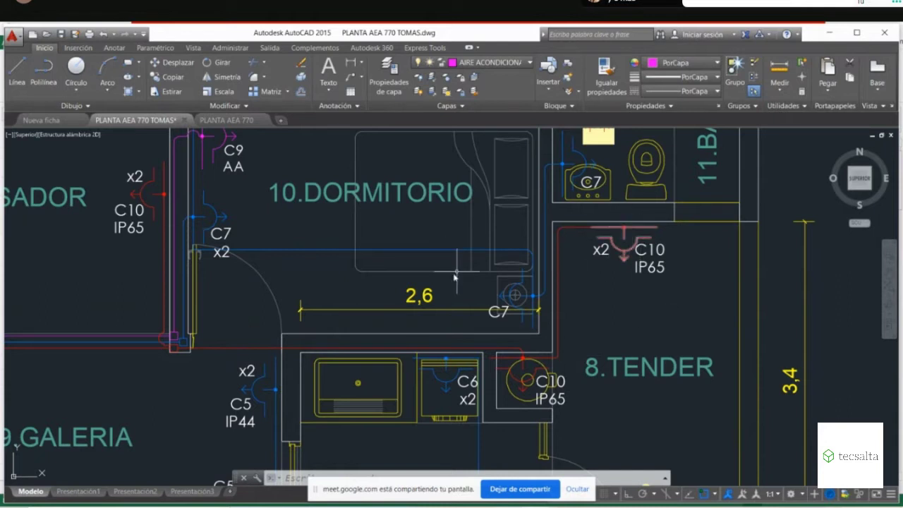
pyautogui.scroll(-2, 266, 332)
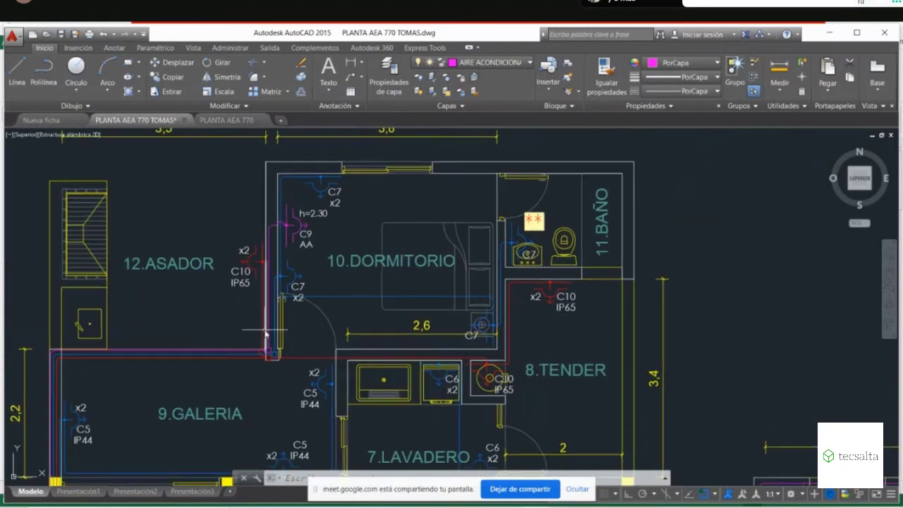
pyautogui.scroll(2, 267, 331)
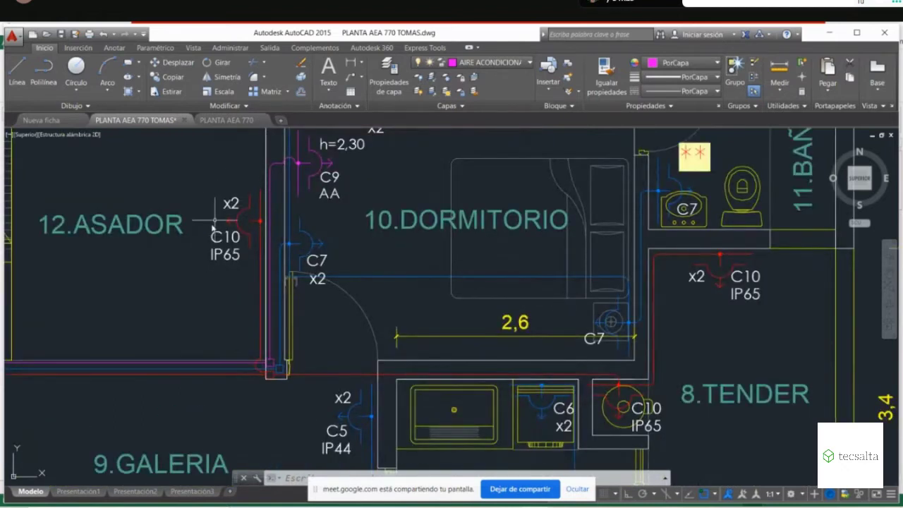
# Trace the C10 circuit from the TSG board past the acceso to the sockets outside the comedor.
pyautogui.scroll(-2, 214, 226)
pyautogui.moveTo(212, 438); pyautogui.dragTo(226, 296, button='middle')
pyautogui.scroll(2, 212, 286)
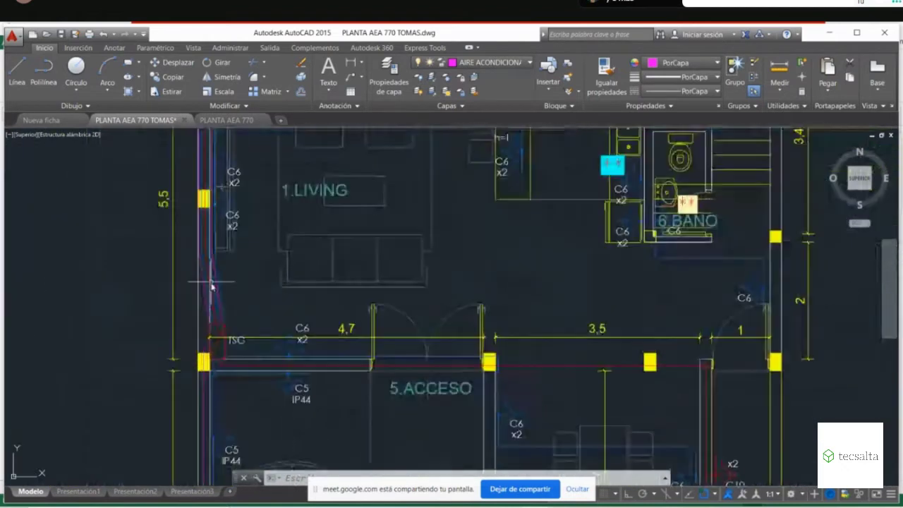
pyautogui.scroll(2, 212, 286)
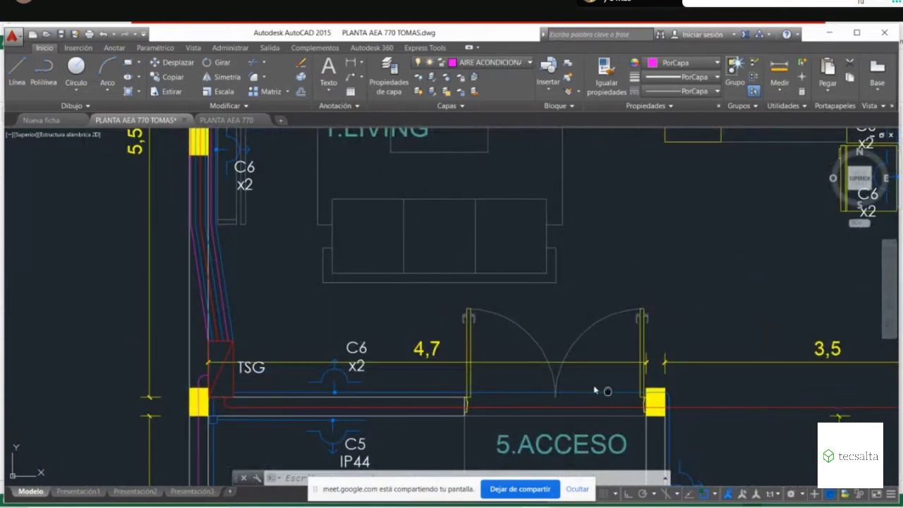
pyautogui.moveTo(595, 390); pyautogui.dragTo(177, 259, button='middle')
pyautogui.moveTo(607, 317); pyautogui.dragTo(560, 214, button='middle')
pyautogui.scroll(-2, 560, 214)
pyautogui.scroll(1, 431, 258)
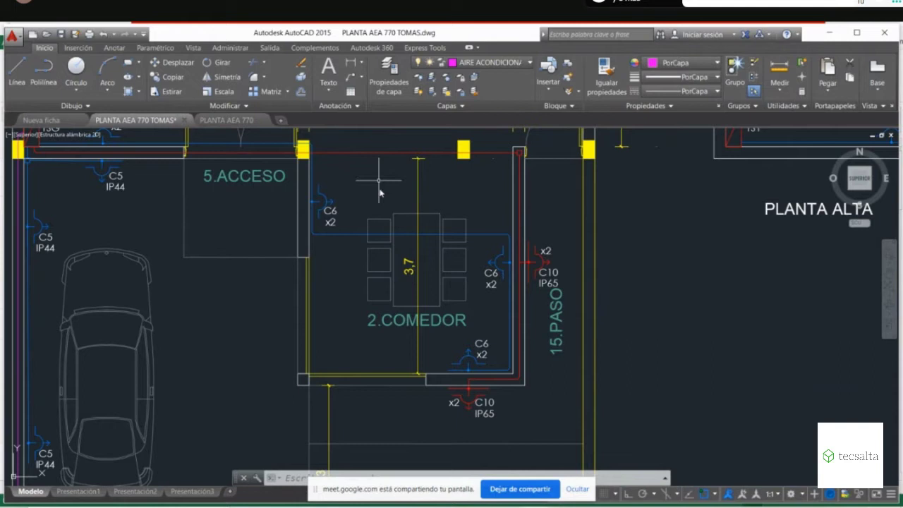
pyautogui.moveTo(353, 175)
pyautogui.mouseDown(button='middle')
pyautogui.moveTo(353, 210)
pyautogui.moveTo(354, 195)
pyautogui.mouseUp(button='middle')
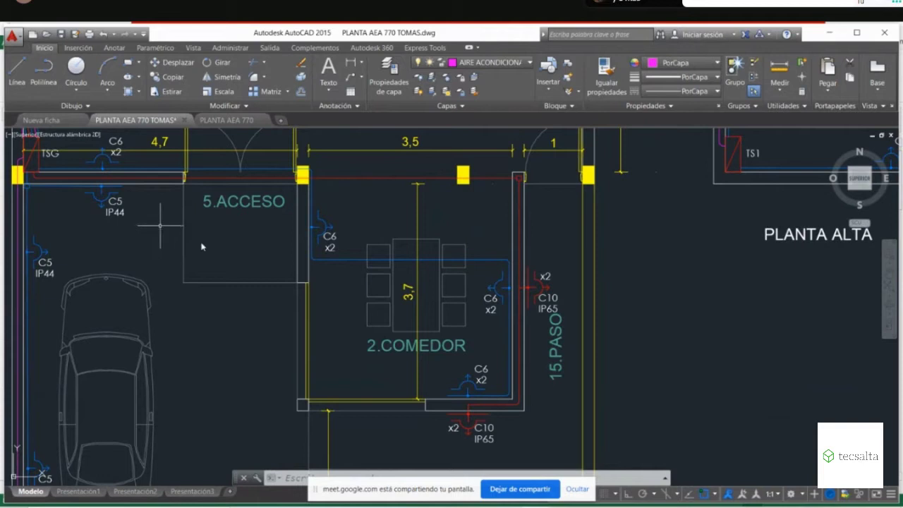
pyautogui.moveTo(169, 243); pyautogui.dragTo(273, 282, button='middle')
# Examine the sockets in the living room and kitchen island, and admit the waiting participant to the video call.
pyautogui.scroll(-2, 263, 290)
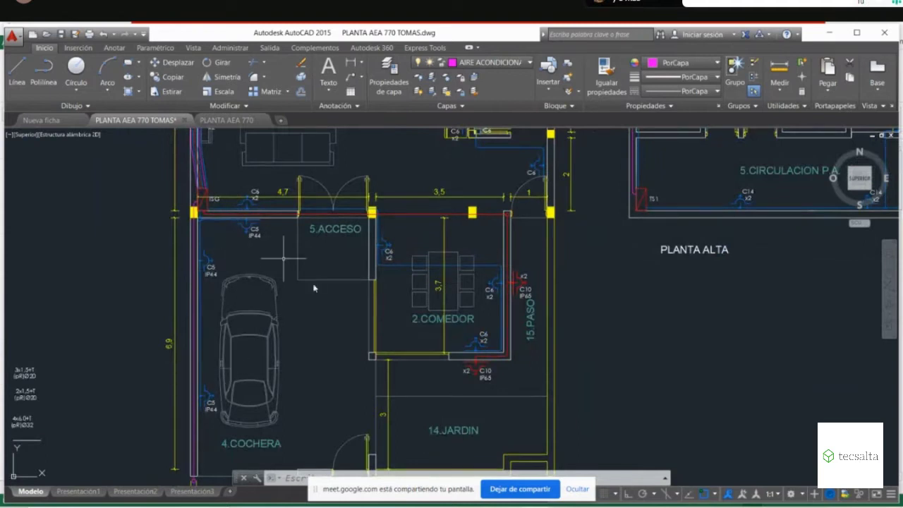
pyautogui.moveTo(286, 287); pyautogui.dragTo(278, 411, button='middle')
pyautogui.scroll(2, 189, 213)
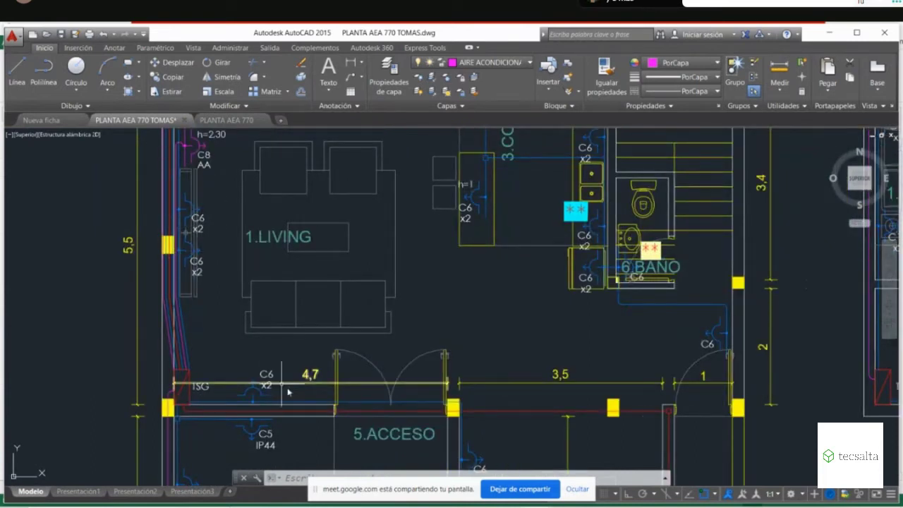
pyautogui.moveTo(207, 232); pyautogui.dragTo(236, 324, button='middle')
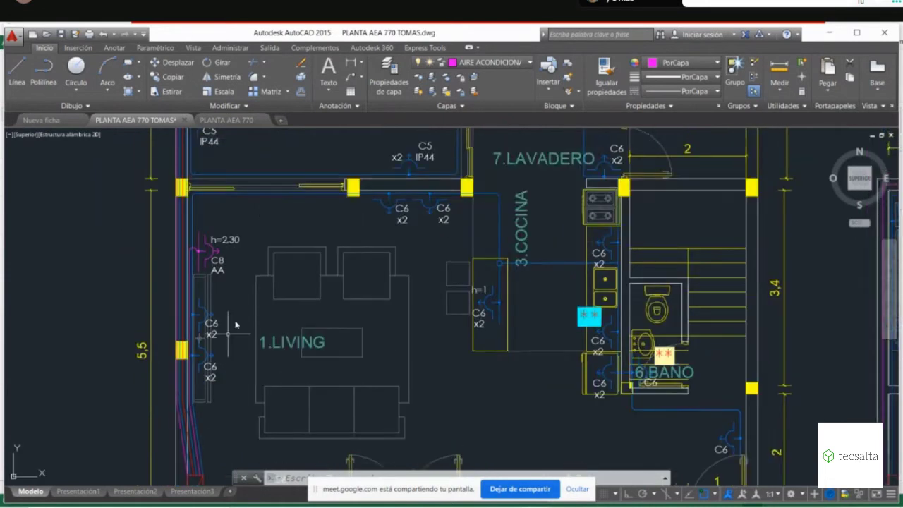
pyautogui.scroll(2, 507, 321)
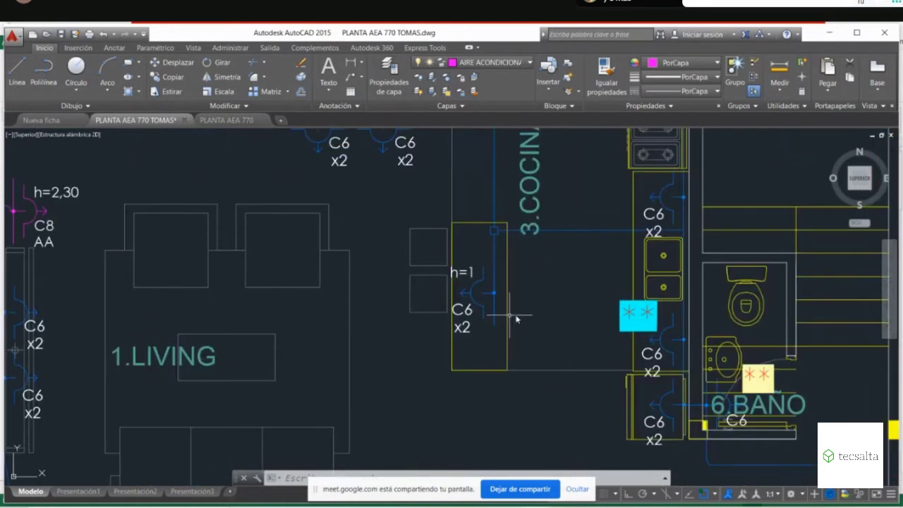
pyautogui.moveTo(528, 312); pyautogui.dragTo(480, 299, button='middle')
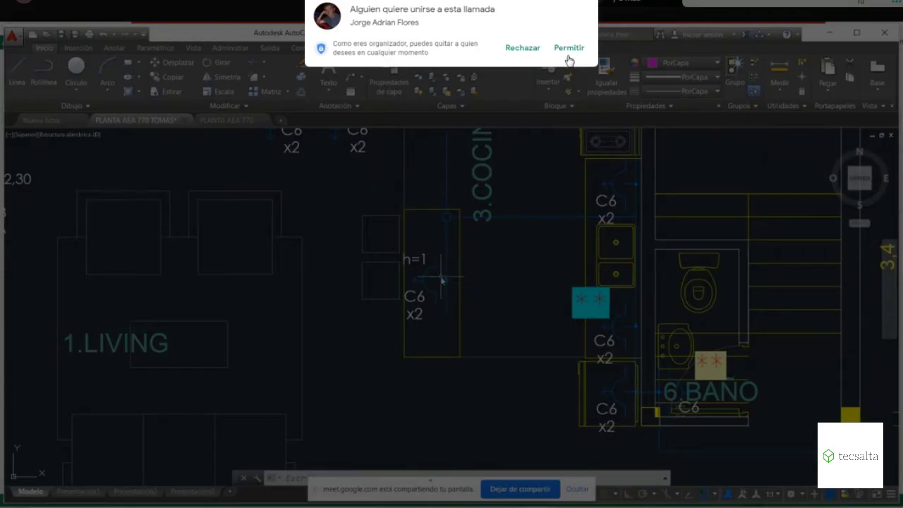
pyautogui.click(569, 49)
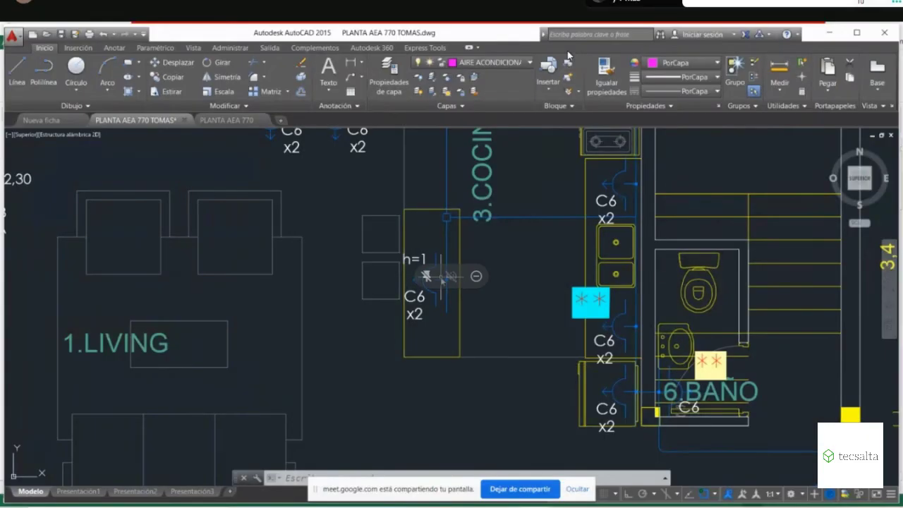
# Examine the C6 sockets along the kitchen counter, in the ground-floor bathroom and near the side door.
pyautogui.scroll(-4, 416, 276)
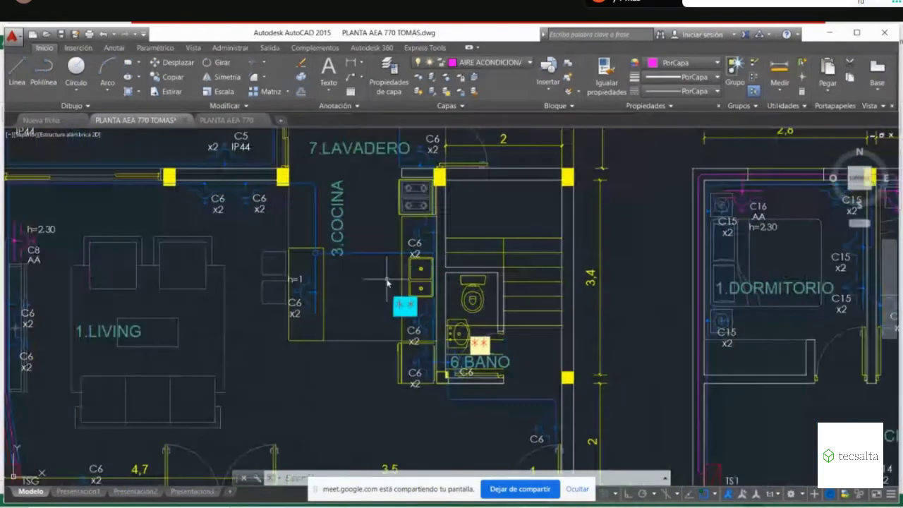
pyautogui.scroll(2, 484, 370)
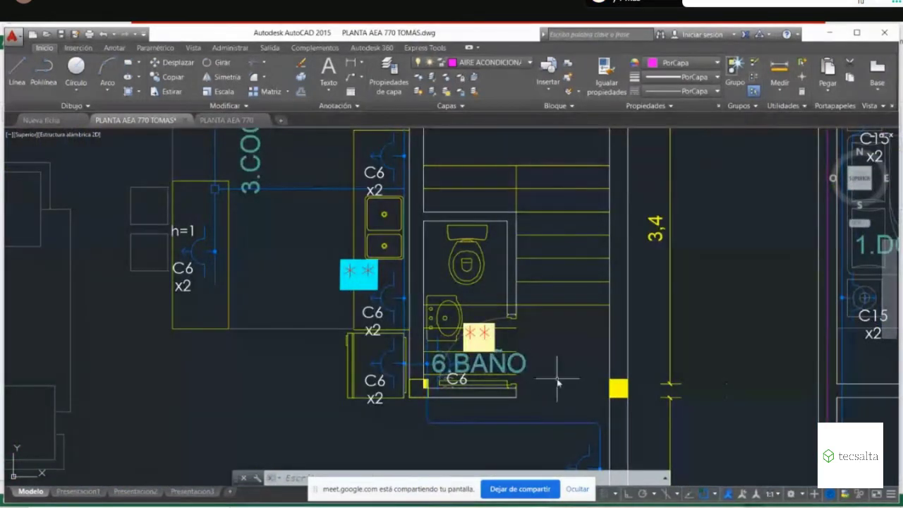
pyautogui.scroll(-2, 557, 382)
pyautogui.scroll(2, 504, 343)
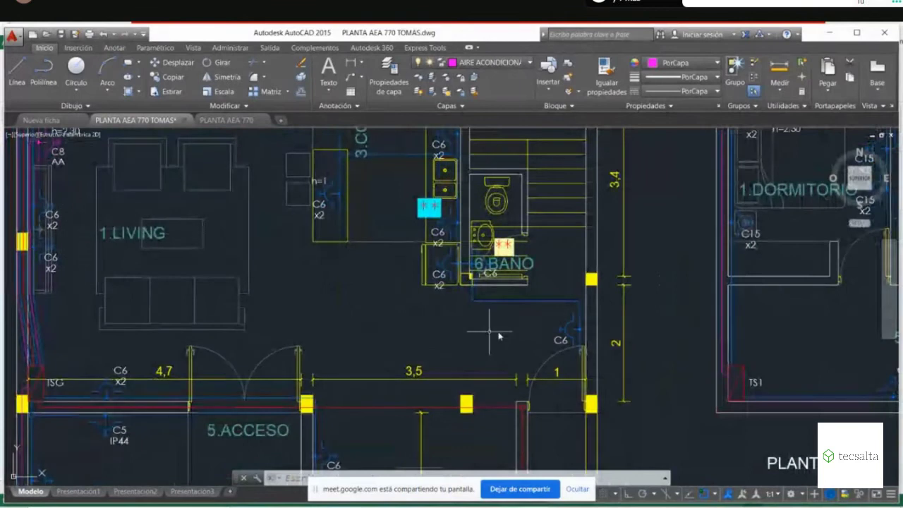
pyautogui.moveTo(387, 319)
pyautogui.mouseDown(button='middle')
pyautogui.moveTo(327, 343)
pyautogui.moveTo(374, 299)
pyautogui.moveTo(378, 323)
pyautogui.mouseUp(button='middle')
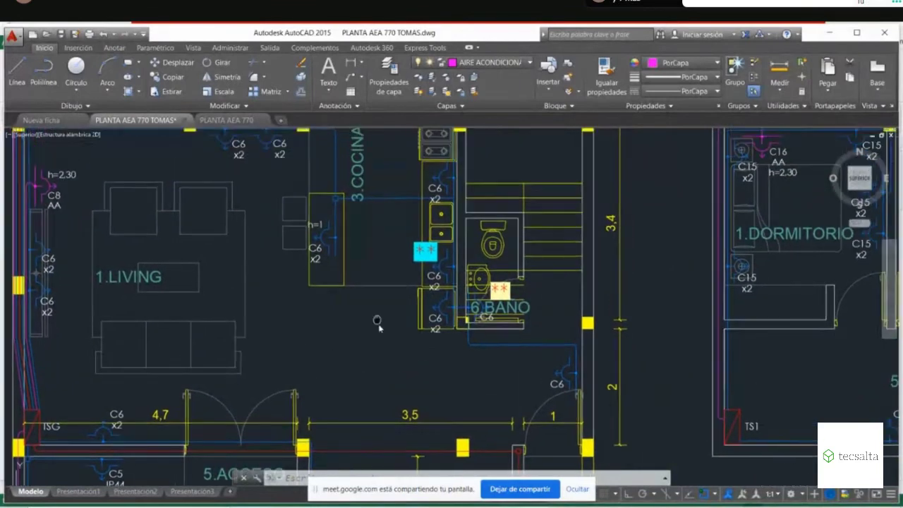
pyautogui.scroll(-2, 378, 323)
pyautogui.scroll(2, 264, 235)
# Examine the C7 and C9 circuits in dormitorio 10 and baño 11 alongside the asador.
pyautogui.moveTo(264, 235); pyautogui.dragTo(296, 485, button='middle')
pyautogui.scroll(2, 363, 236)
pyautogui.moveTo(361, 242); pyautogui.dragTo(315, 257, button='middle')
pyautogui.moveTo(570, 220); pyautogui.dragTo(396, 289, button='middle')
pyautogui.moveTo(448, 257); pyautogui.dragTo(343, 311, button='middle')
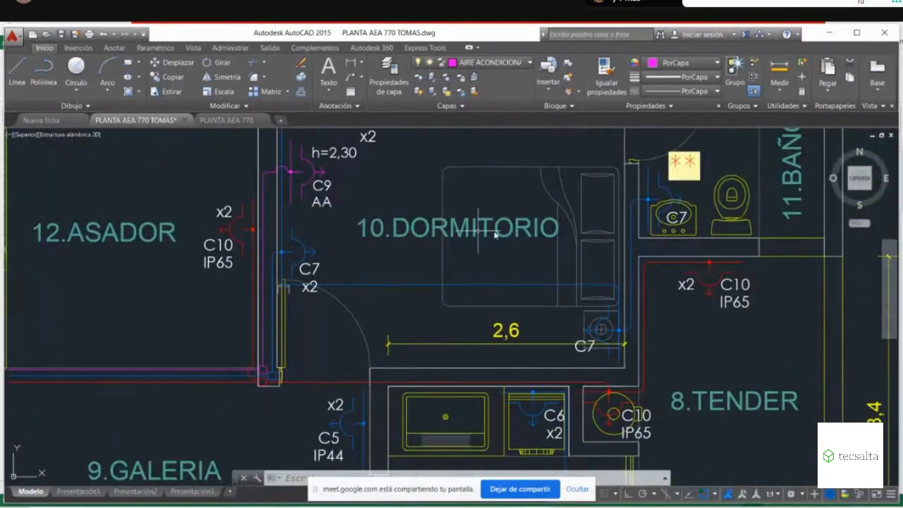
pyautogui.scroll(-3, 496, 226)
pyautogui.moveTo(558, 124); pyautogui.dragTo(537, 168, button='middle')
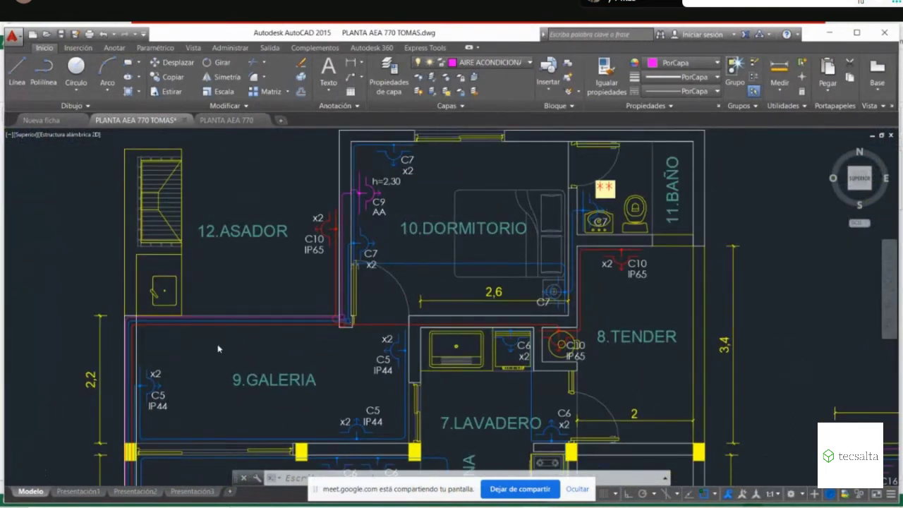
# Review the socket circuits across the ground floor, from the galería and living room to the cochera and comedor.
pyautogui.scroll(-2, 219, 349)
pyautogui.moveTo(266, 376); pyautogui.dragTo(355, 261, button='middle')
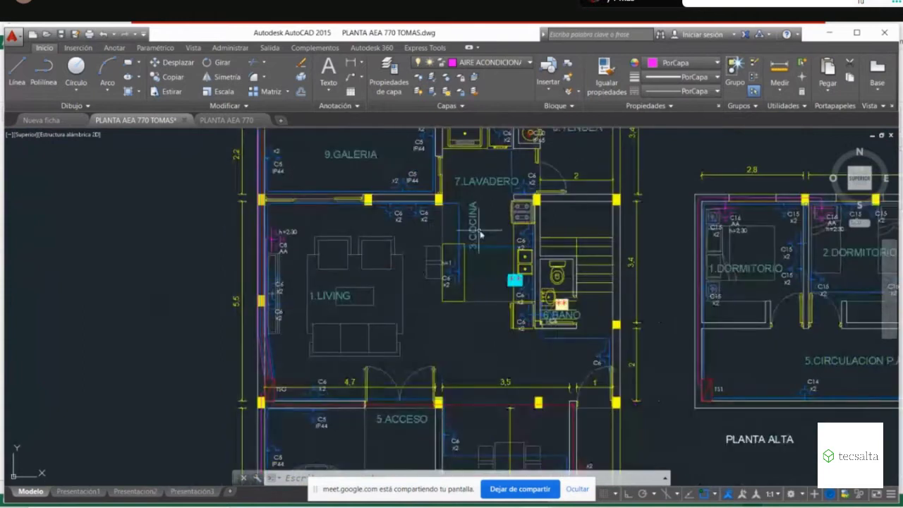
pyautogui.moveTo(444, 353); pyautogui.dragTo(452, 287, button='middle')
pyautogui.moveTo(486, 321); pyautogui.dragTo(461, 242, button='middle')
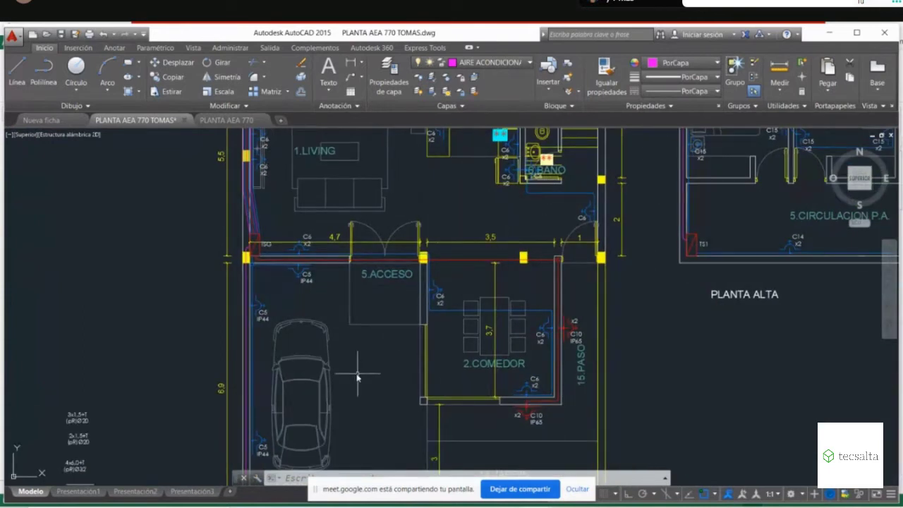
pyautogui.moveTo(326, 363); pyautogui.dragTo(354, 300, button='middle')
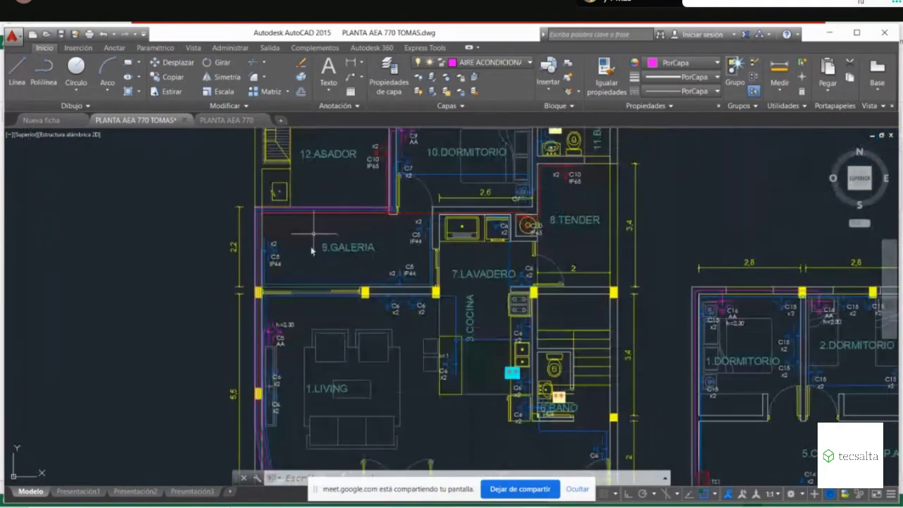
pyautogui.moveTo(408, 387); pyautogui.dragTo(406, 308, button='middle')
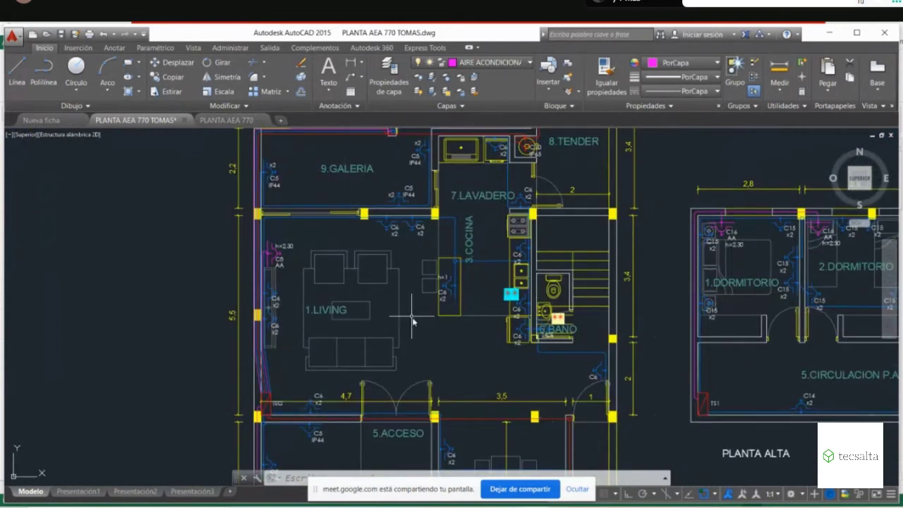
# Examine the ground-floor air-conditioning outlets, C8 in the living room and C9 in dormitorio 10.
pyautogui.moveTo(554, 355); pyautogui.dragTo(196, 317, button='middle')
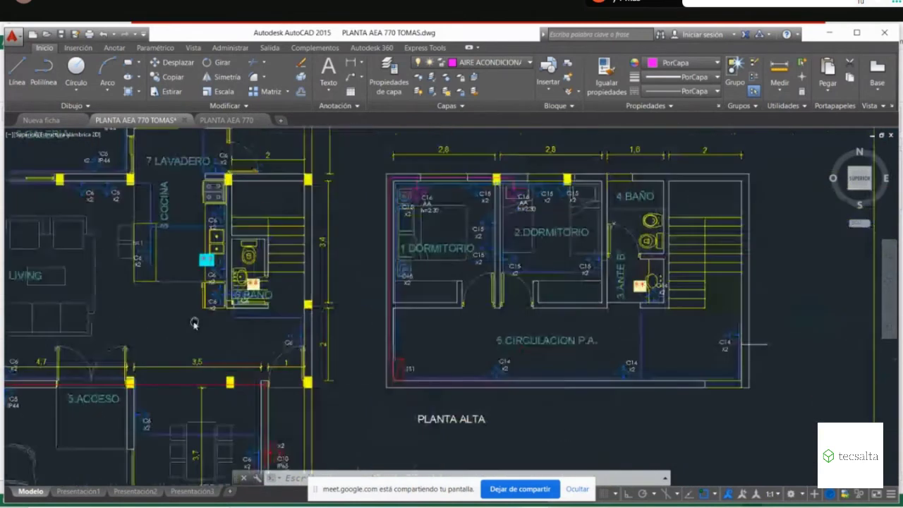
pyautogui.moveTo(610, 334); pyautogui.dragTo(529, 349, button='middle')
pyautogui.moveTo(125, 190); pyautogui.dragTo(480, 238, button='middle')
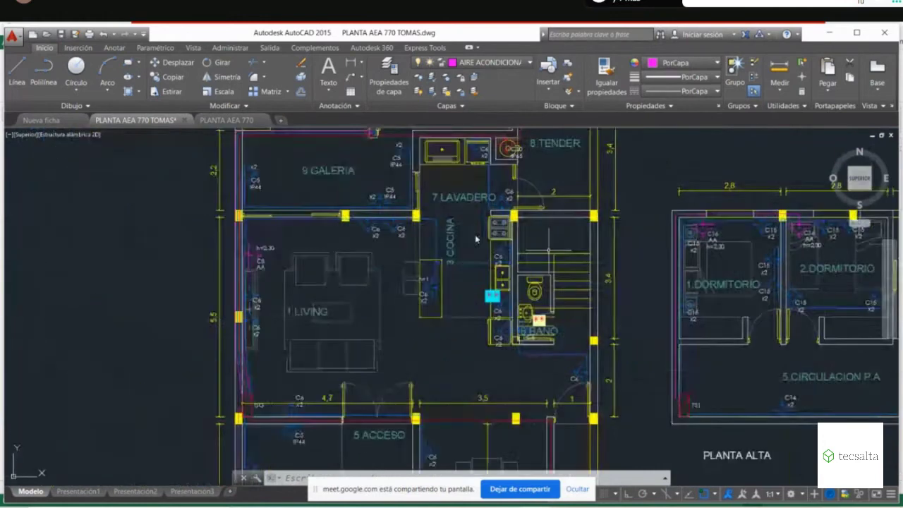
pyautogui.scroll(3, 319, 165)
pyautogui.scroll(-1, 360, 211)
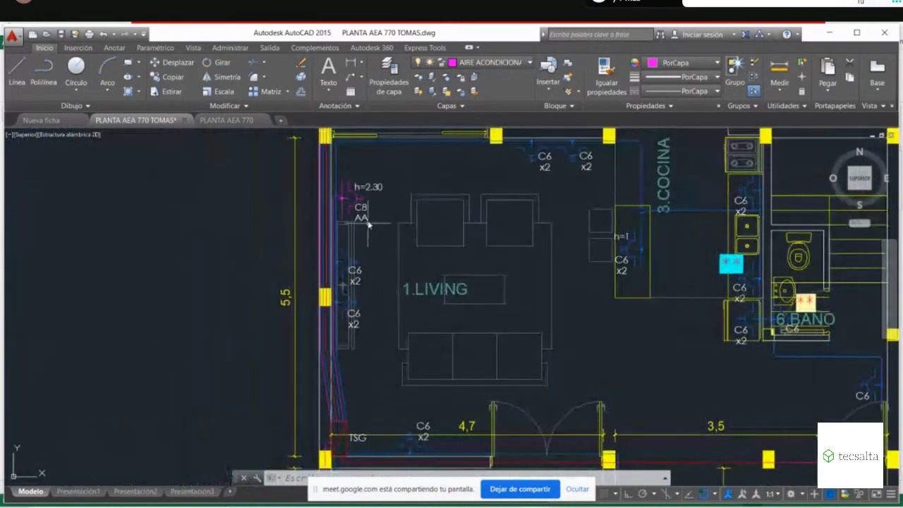
pyautogui.scroll(2, 341, 204)
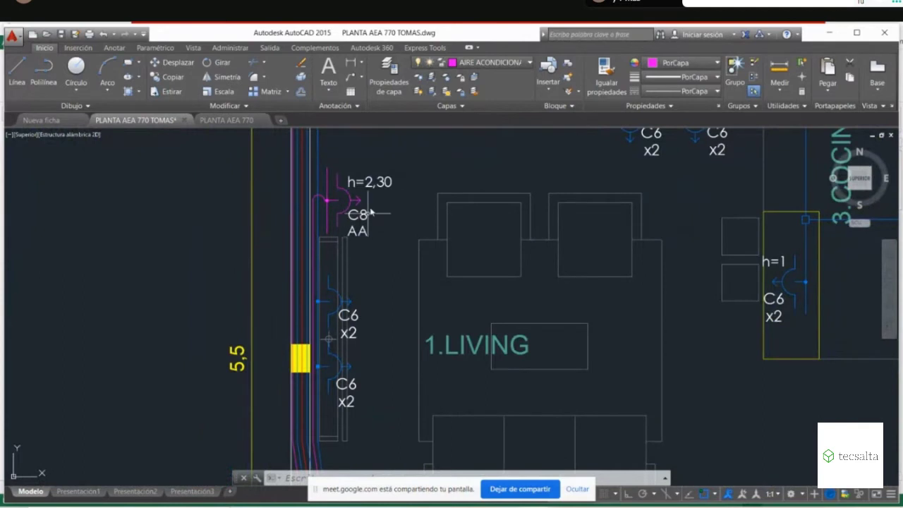
pyautogui.scroll(-2, 396, 192)
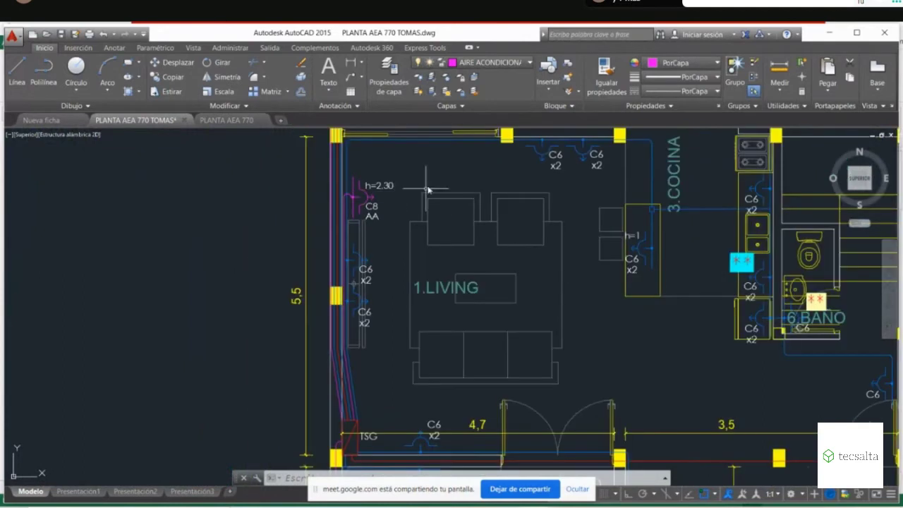
pyautogui.moveTo(426, 188); pyautogui.dragTo(345, 228, button='middle')
pyautogui.moveTo(514, 193); pyautogui.dragTo(358, 347, button='middle')
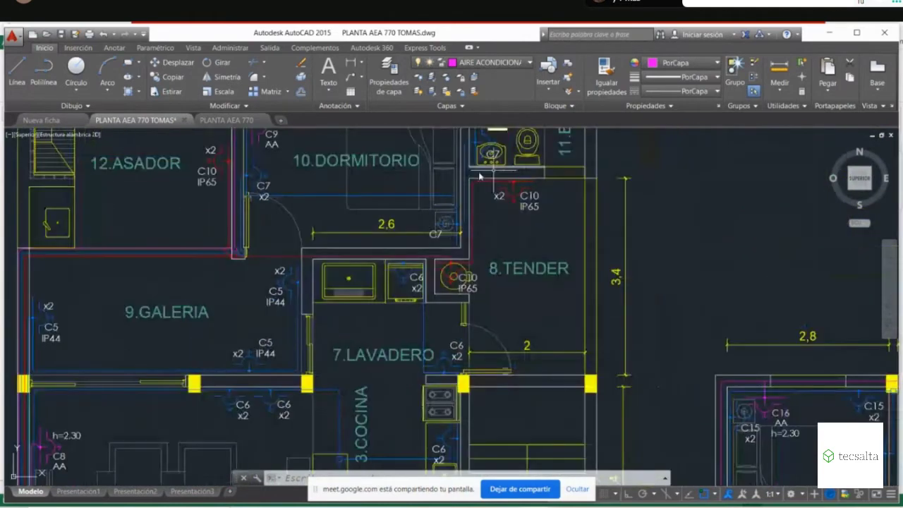
pyautogui.moveTo(399, 174); pyautogui.dragTo(400, 266, button='middle')
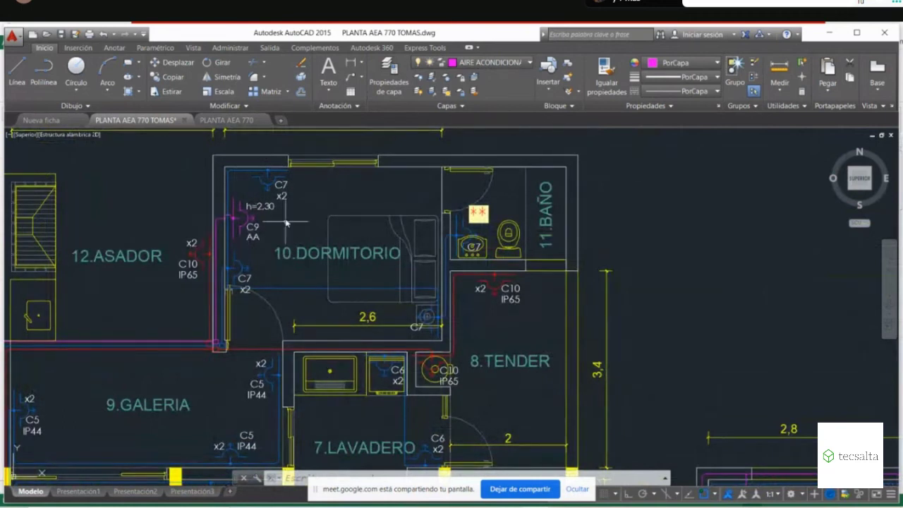
pyautogui.scroll(-2, 585, 262)
# Examine the upper-floor C14, C15 and C16 circuits running from the TS1 board to the bedrooms, ante baño and circulation area.
pyautogui.moveTo(585, 262); pyautogui.dragTo(317, 142, button='middle')
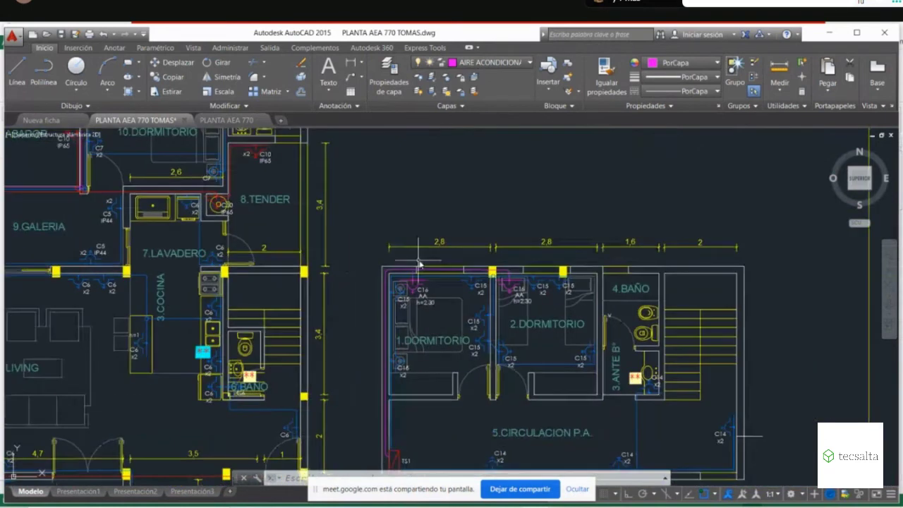
pyautogui.scroll(-1, 420, 257)
pyautogui.scroll(1, 414, 262)
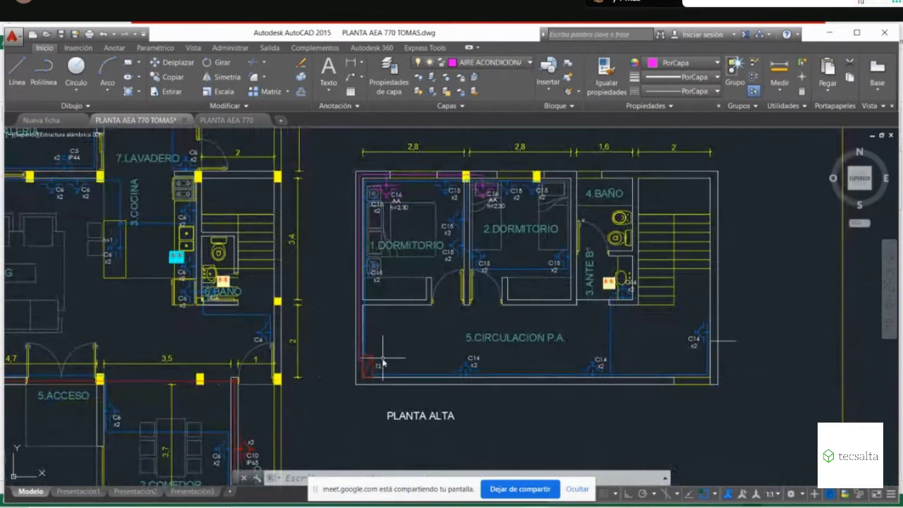
pyautogui.scroll(4, 462, 187)
pyautogui.scroll(-2, 406, 198)
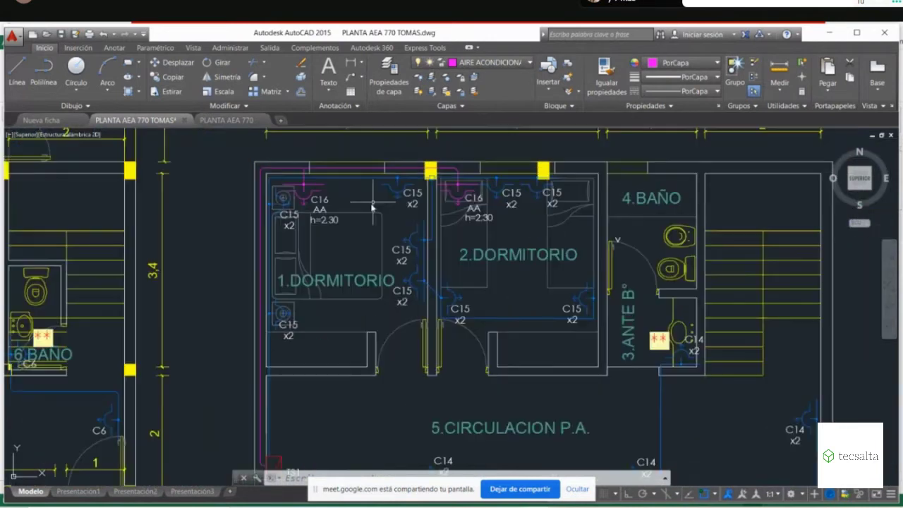
pyautogui.moveTo(363, 323); pyautogui.dragTo(343, 360, button='middle')
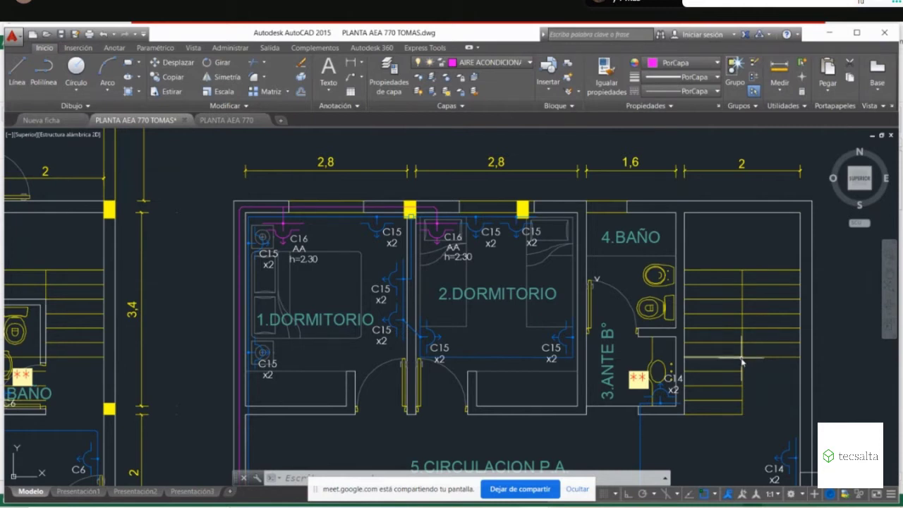
pyautogui.scroll(-3, 420, 416)
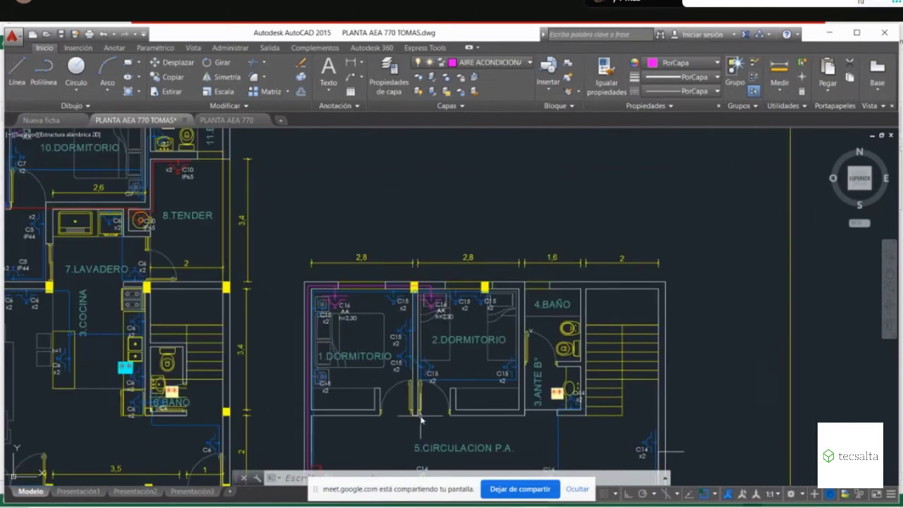
pyautogui.scroll(3, 455, 344)
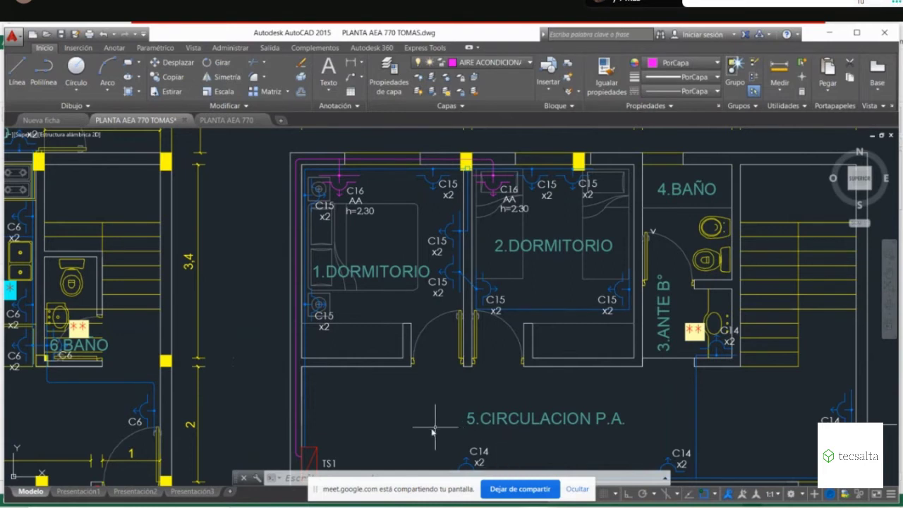
pyautogui.scroll(-2, 407, 424)
pyautogui.moveTo(407, 424); pyautogui.dragTo(441, 365, button='middle')
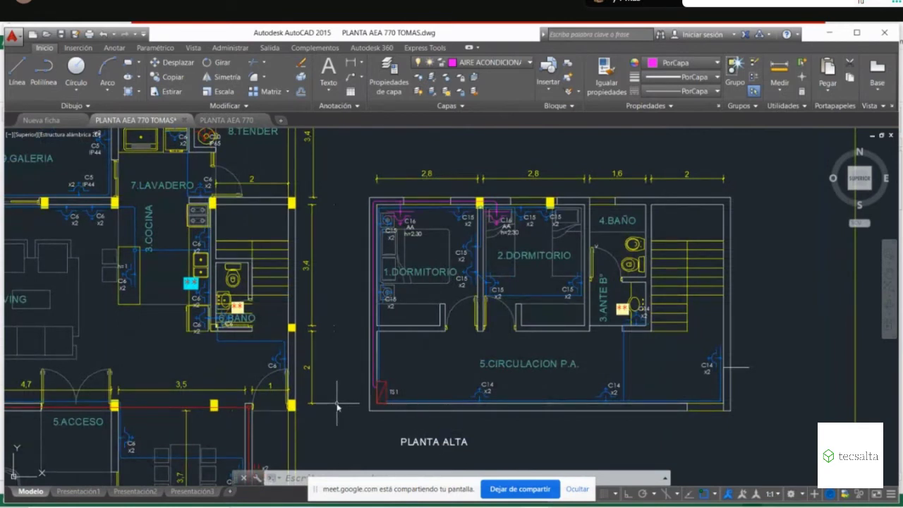
# Review both floors together, comparing the ground-floor sockets around the TSG board with the upper-floor circuits.
pyautogui.scroll(-2, 338, 408)
pyautogui.scroll(2, 338, 374)
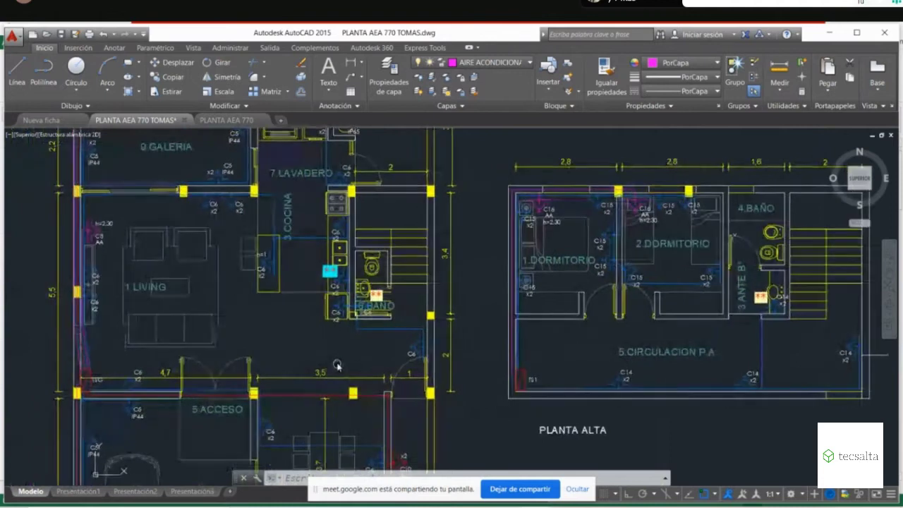
pyautogui.middleClick(343, 367)
pyautogui.middleClick(343, 367)
pyautogui.scroll(5, 129, 324)
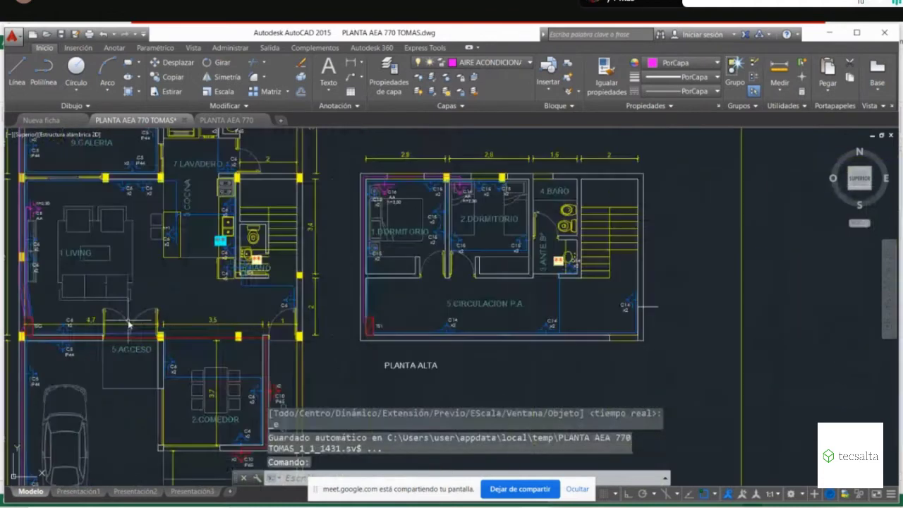
pyautogui.moveTo(129, 325); pyautogui.dragTo(238, 318, button='middle')
pyautogui.scroll(3, 419, 317)
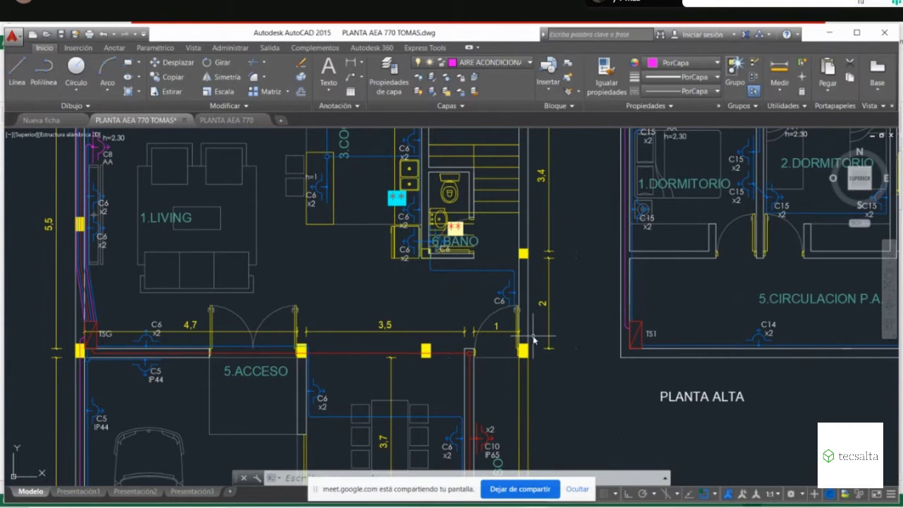
pyautogui.moveTo(695, 312)
pyautogui.mouseDown(button='middle')
pyautogui.moveTo(683, 341)
pyautogui.moveTo(706, 381)
pyautogui.mouseUp(button='middle')
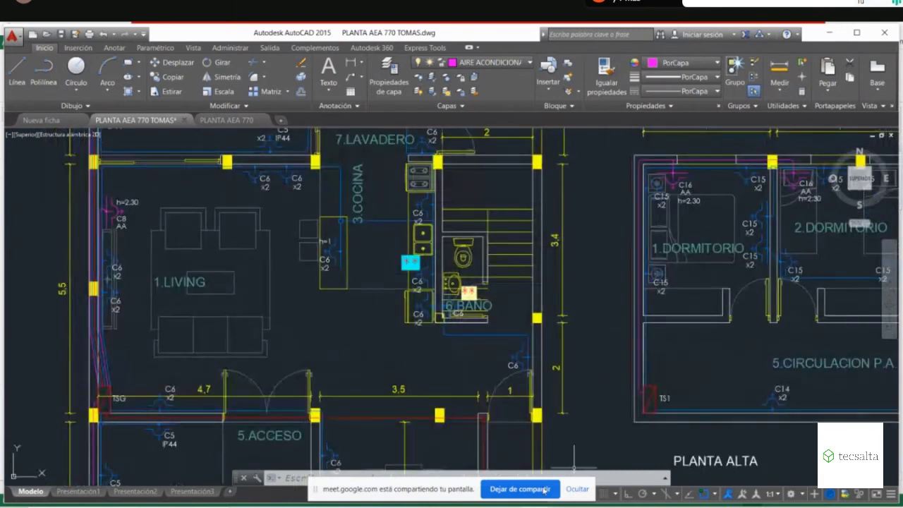
# Switch to the lighting drawing PLANTA AEA 770.dwg and review the lighting circuits on both floors.
pyautogui.moveTo(536, 507)
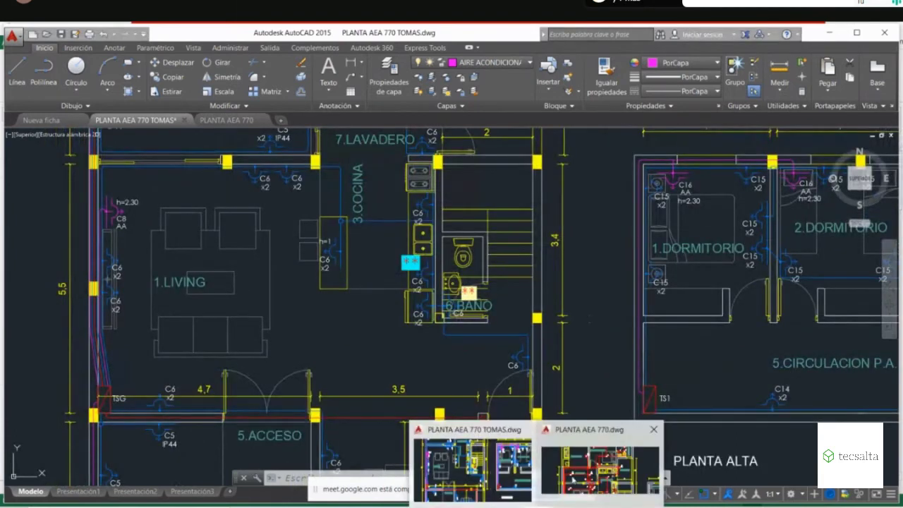
pyautogui.click(573, 480)
pyautogui.scroll(-5, 540, 358)
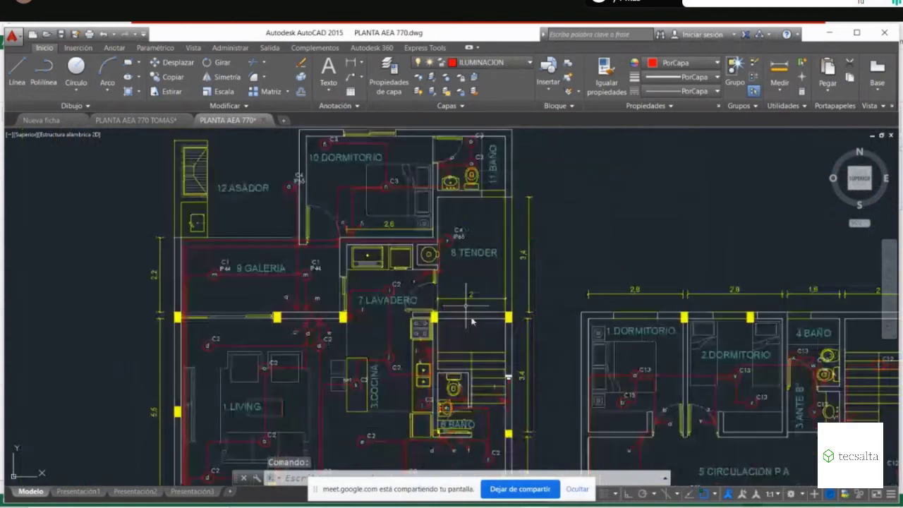
pyautogui.moveTo(434, 267); pyautogui.dragTo(346, 261, button='middle')
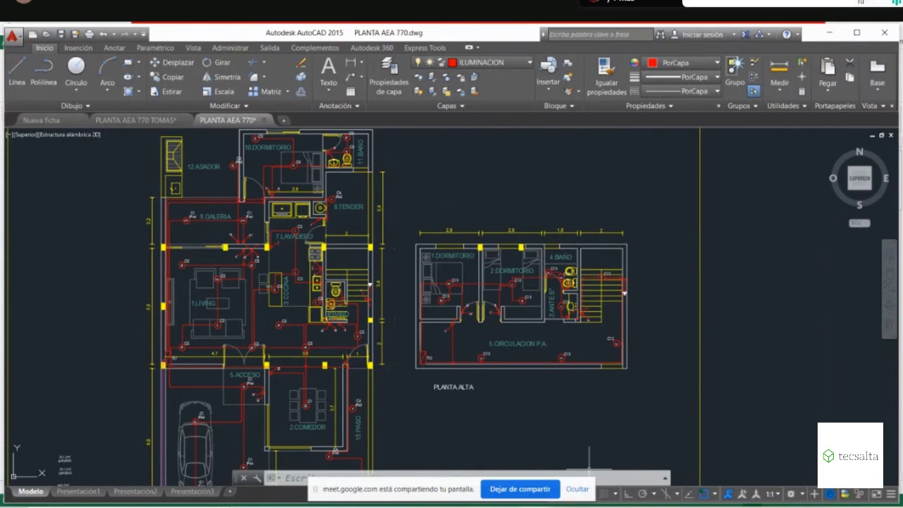
# Return to PLANTA AEA 770 TOMAS.dwg and move the 1.LIVING label over the coffee table.
pyautogui.moveTo(536, 507)
pyautogui.click(507, 472)
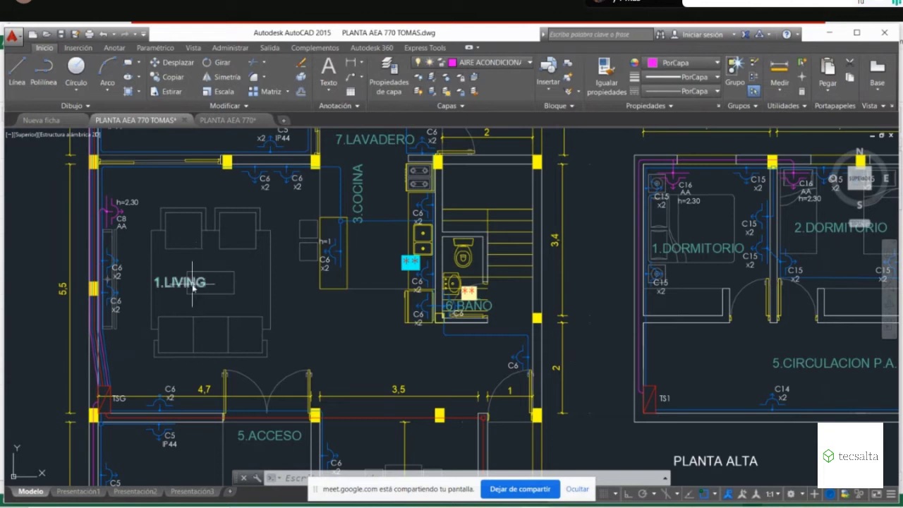
pyautogui.click(155, 281)
pyautogui.click(155, 281)
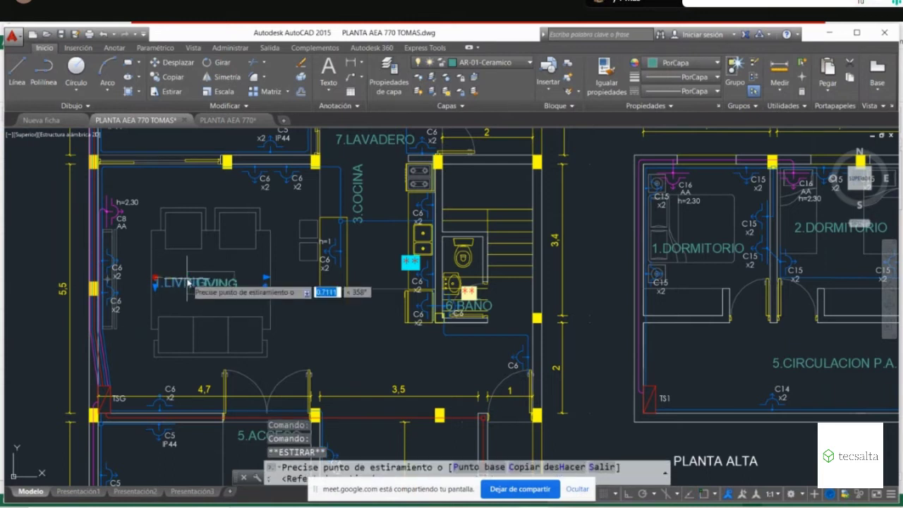
pyautogui.press('Escape')
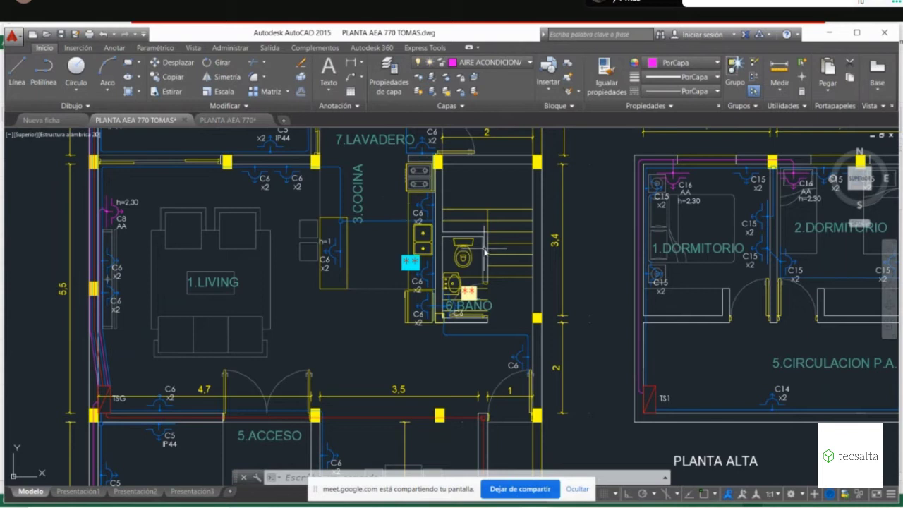
# Review the circuits from the lavadero, tender and dormitorio 10 across to the upper-floor bedrooms and TS1 board.
pyautogui.moveTo(483, 259)
pyautogui.mouseDown(button='middle')
pyautogui.moveTo(465, 289)
pyautogui.moveTo(454, 348)
pyautogui.mouseUp(button='middle')
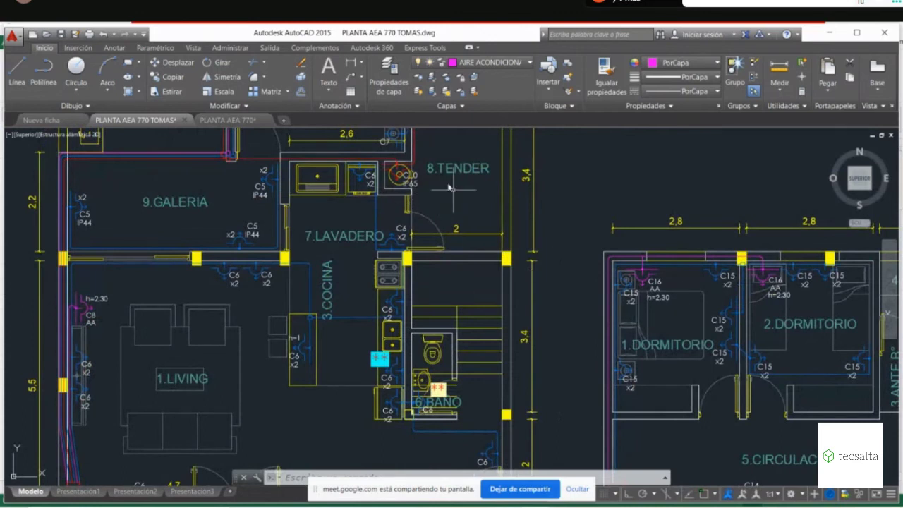
pyautogui.moveTo(399, 172)
pyautogui.scroll(-2, 564, 377)
pyautogui.moveTo(565, 378)
pyautogui.mouseDown(button='middle')
pyautogui.moveTo(541, 347)
pyautogui.moveTo(514, 360)
pyautogui.mouseUp(button='middle')
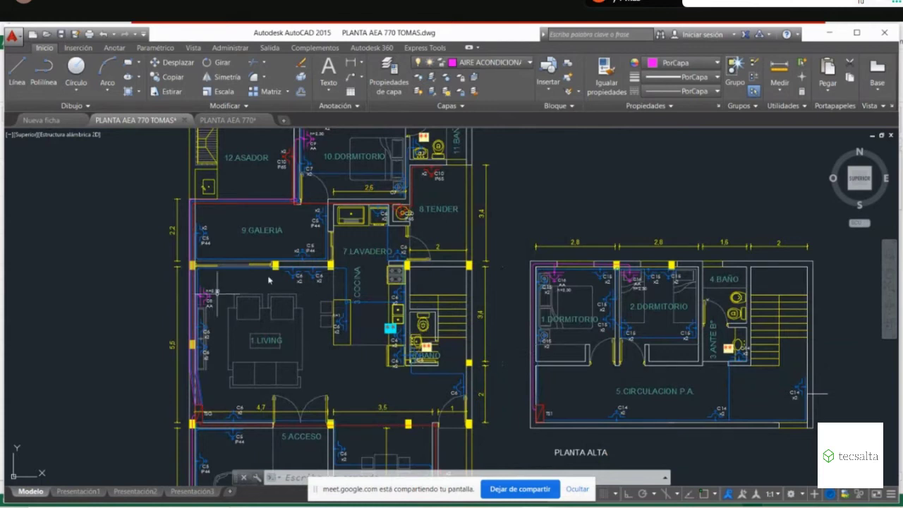
pyautogui.moveTo(328, 252); pyautogui.dragTo(301, 311, button='middle')
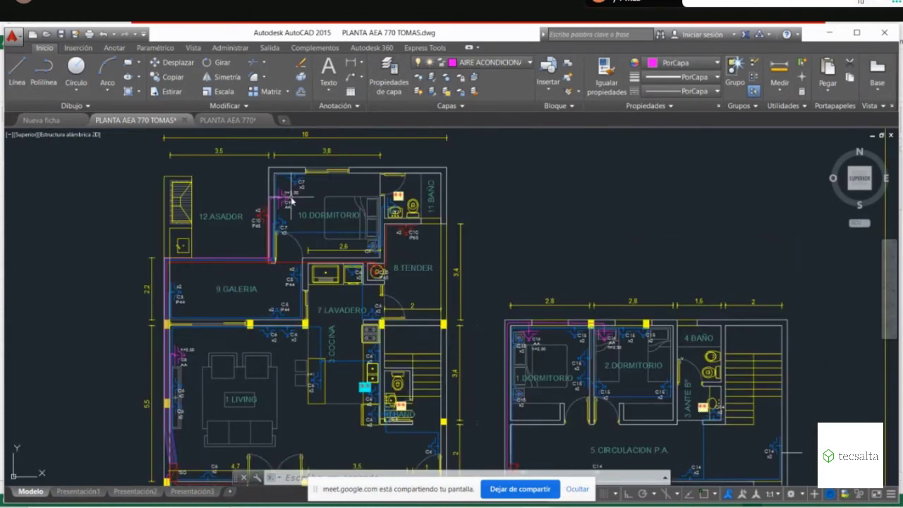
pyautogui.moveTo(290, 201); pyautogui.dragTo(247, 176, button='middle')
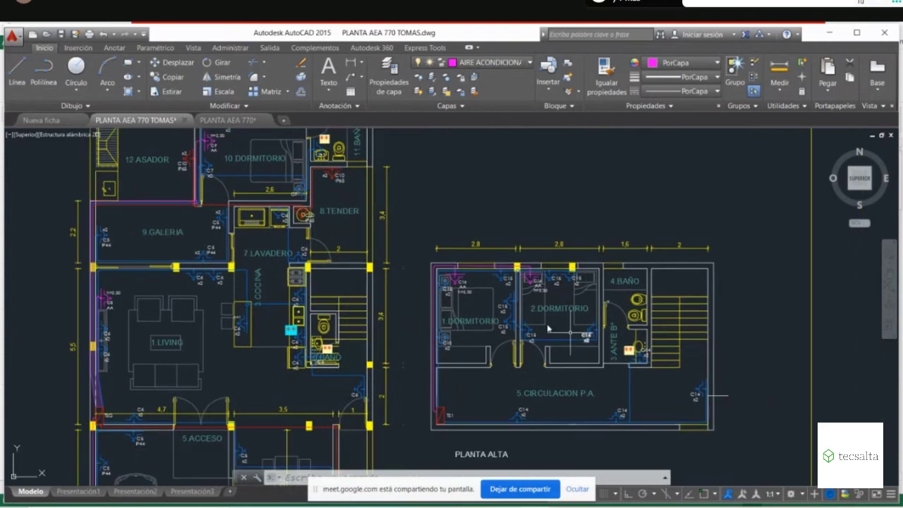
pyautogui.scroll(2, 409, 269)
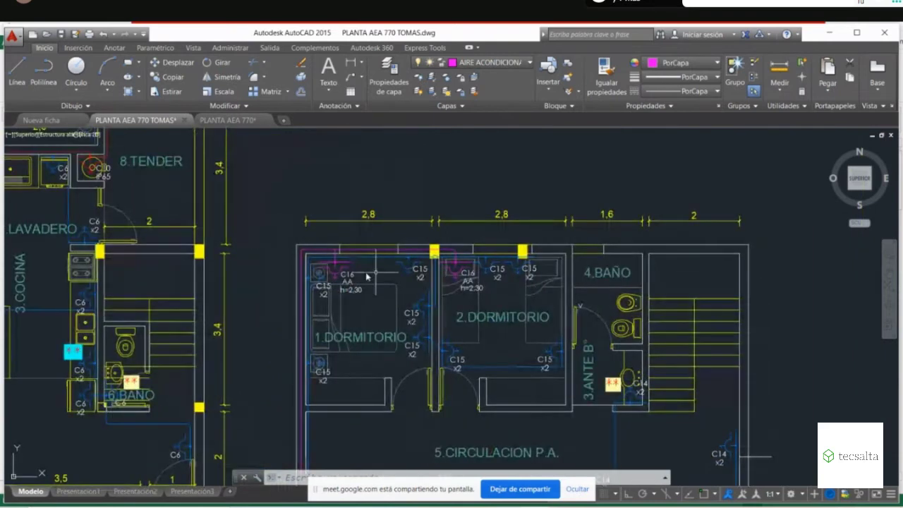
pyautogui.scroll(-2, 386, 205)
pyautogui.scroll(2, 418, 339)
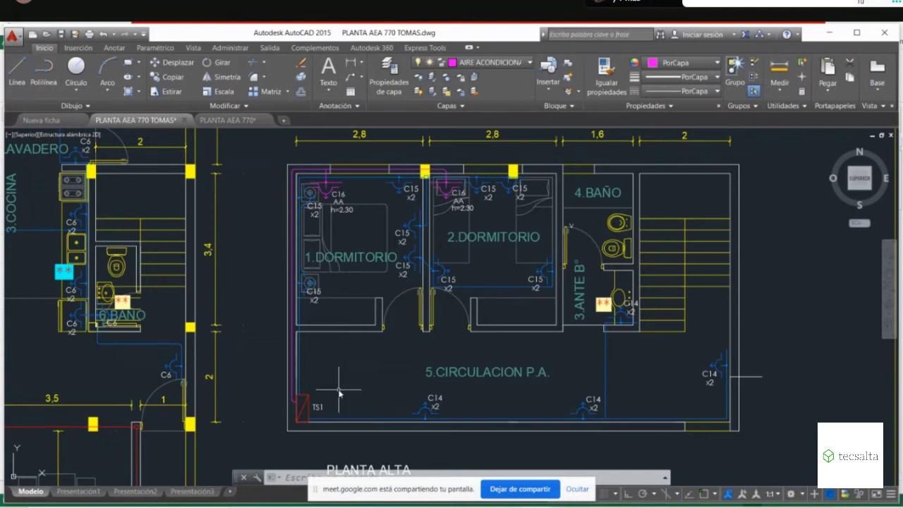
pyautogui.scroll(-4, 338, 393)
pyautogui.moveTo(372, 382); pyautogui.dragTo(395, 382, button='middle')
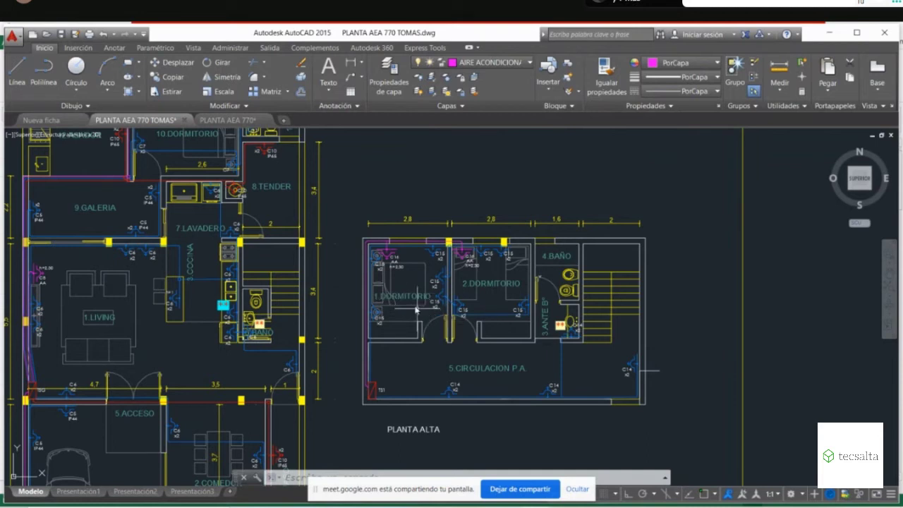
# Move the upper-floor 1.DORMITORIO label up to the middle of the double bed.
pyautogui.scroll(2, 417, 310)
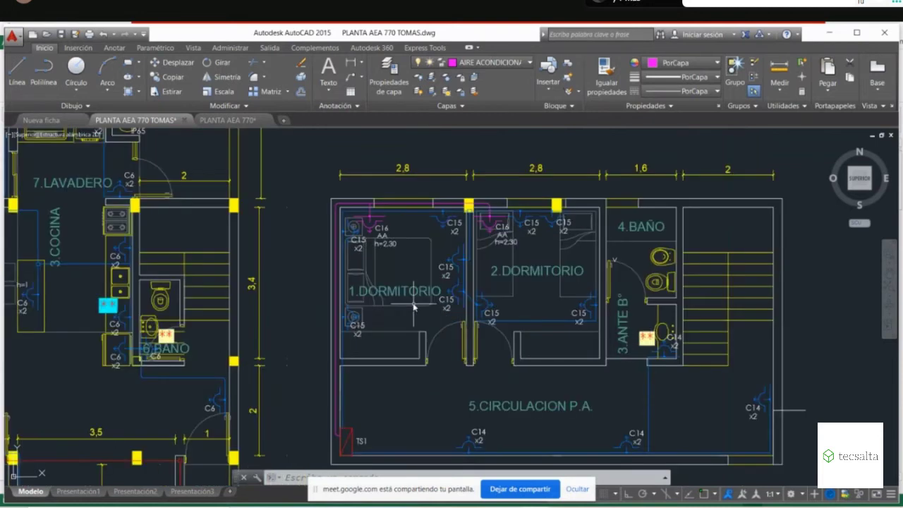
pyautogui.click(414, 307)
pyautogui.click(350, 290)
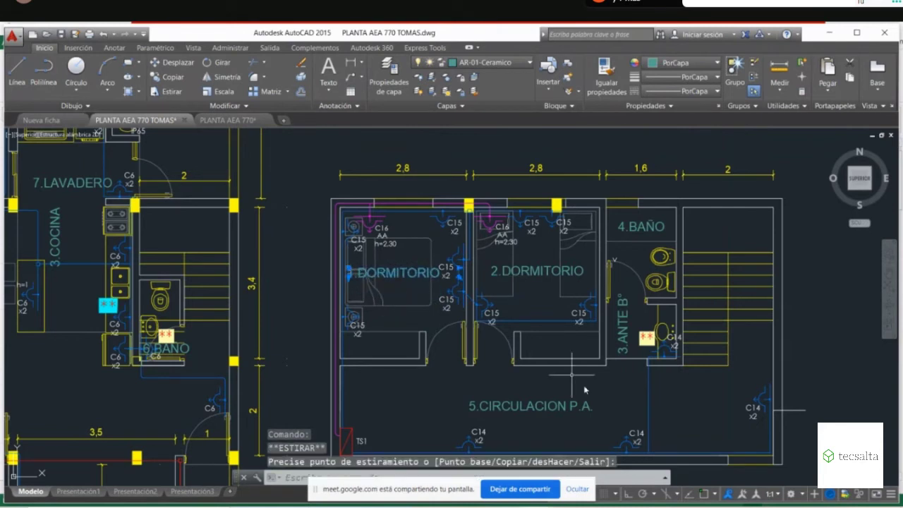
pyautogui.press('Escape')
pyautogui.press('Escape')
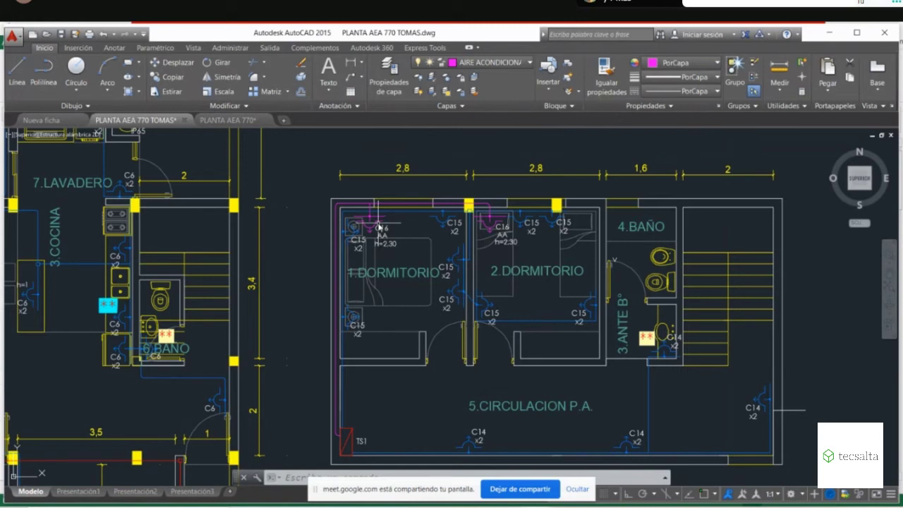
pyautogui.moveTo(379, 227)
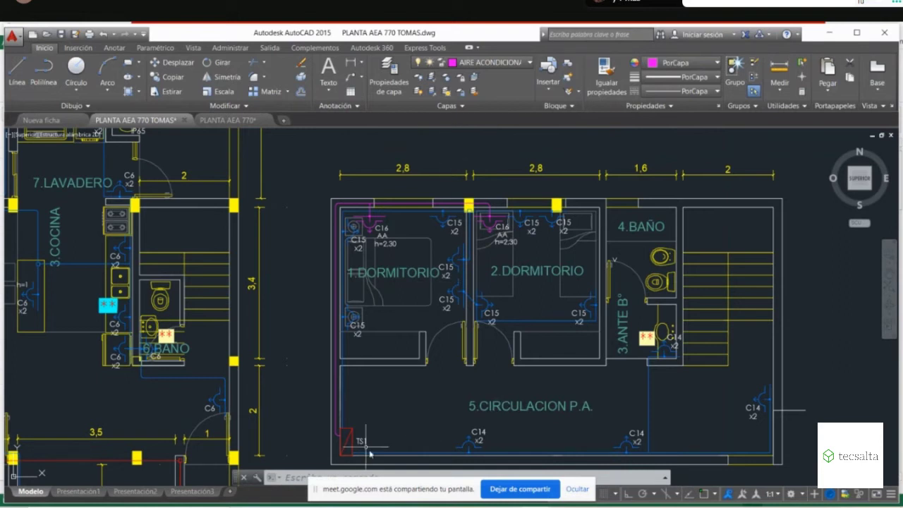
# Delete the stray line sticking out through the outer wall at the stair end of 5.CIRCULACION P.A.
pyautogui.moveTo(536, 505)
pyautogui.click(789, 410)
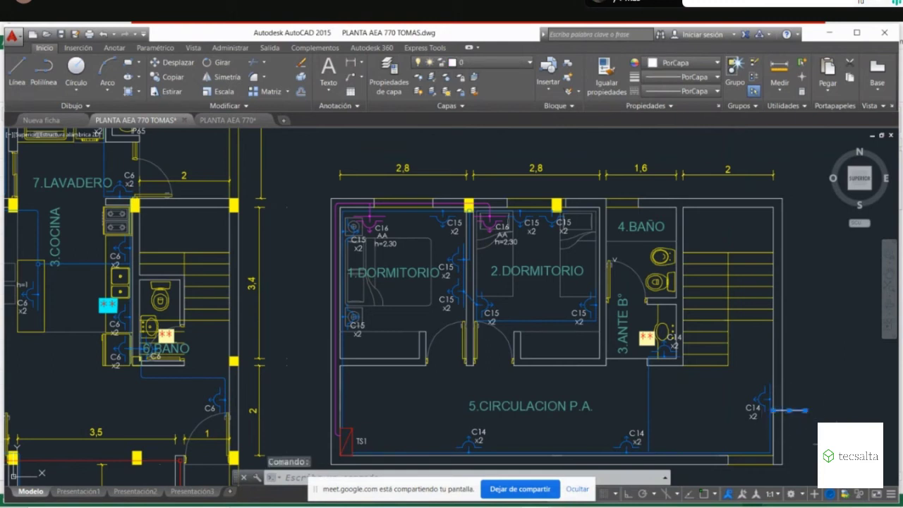
pyautogui.press('Delete')
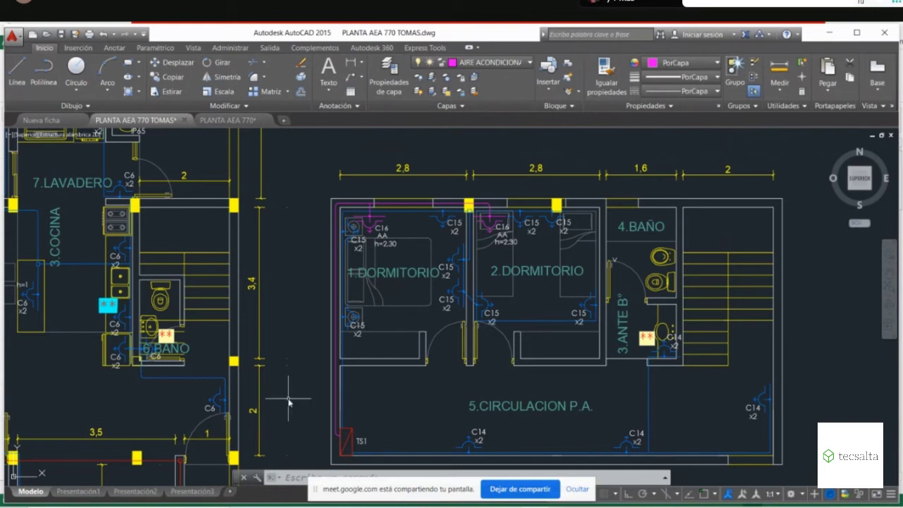
# View the ground-floor and PLANTA ALTA plans together and switch to the Excel workbook Planilla de cálculos para TP1.xlsx.
pyautogui.moveTo(289, 401); pyautogui.dragTo(324, 329, button='middle')
pyautogui.scroll(-2, 361, 408)
pyautogui.moveTo(368, 249); pyautogui.dragTo(364, 319, button='middle')
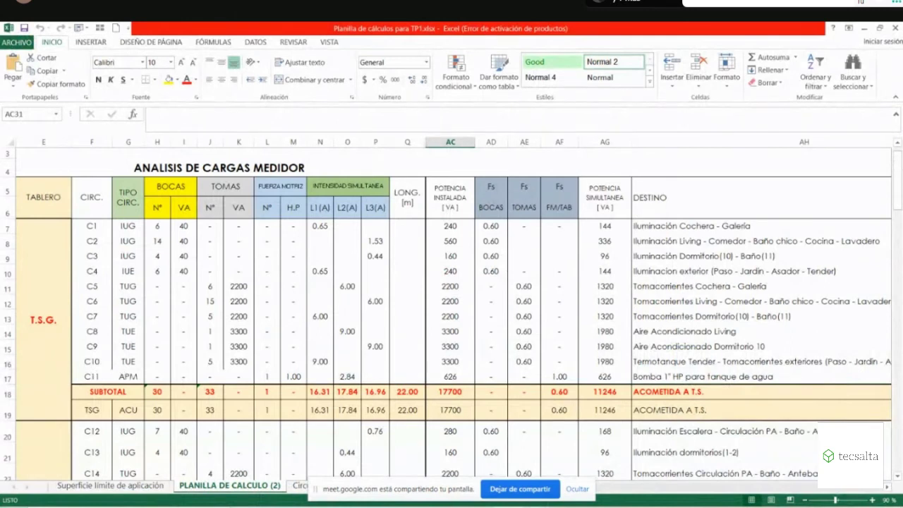
pyautogui.click(464, 444)
pyautogui.moveTo(393, 350); pyautogui.dragTo(381, 341, button='middle')
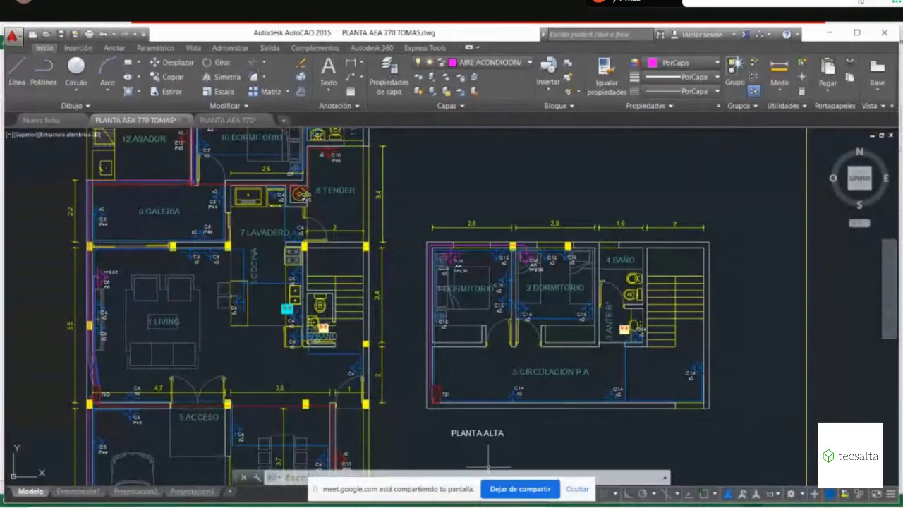
pyautogui.hotkey('alt', 'Tab')
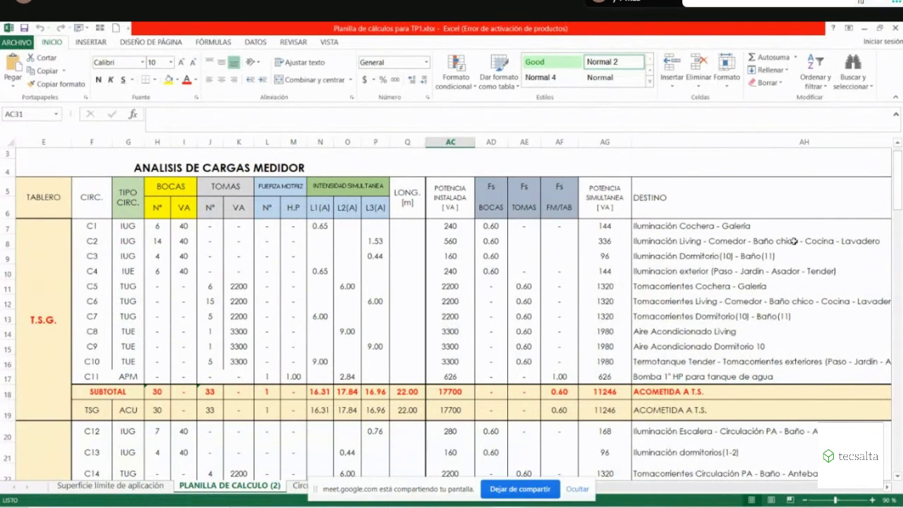
# Examine the T.S.G. and TS1 circuit rows of the ANALISIS DE CARGAS MEDIDOR table across to the DESTINO column.
pyautogui.press('Left')
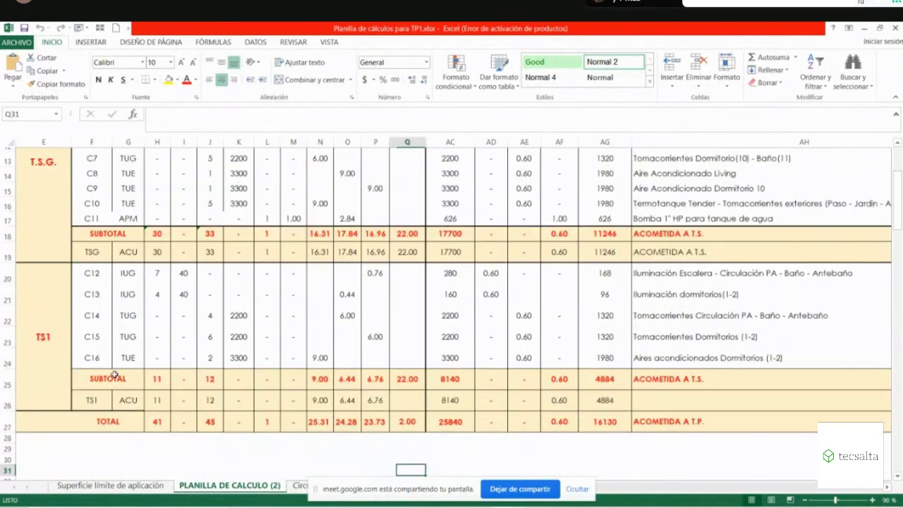
pyautogui.press('Left')
pyautogui.press('Up')
pyautogui.press('Up')
pyautogui.press('Up')
pyautogui.press('Up')
pyautogui.press('Up')
pyautogui.press('Up')
pyautogui.press('Up')
pyautogui.press('Up')
pyautogui.press('Up')
pyautogui.press('Up')
pyautogui.press('Up')
pyautogui.press('Up')
pyautogui.press('Up')
pyautogui.press('Up')
pyautogui.press('Up')
pyautogui.press('Up')
pyautogui.press('Up')
pyautogui.press('Up')
pyautogui.press('Up')
pyautogui.press('Up')
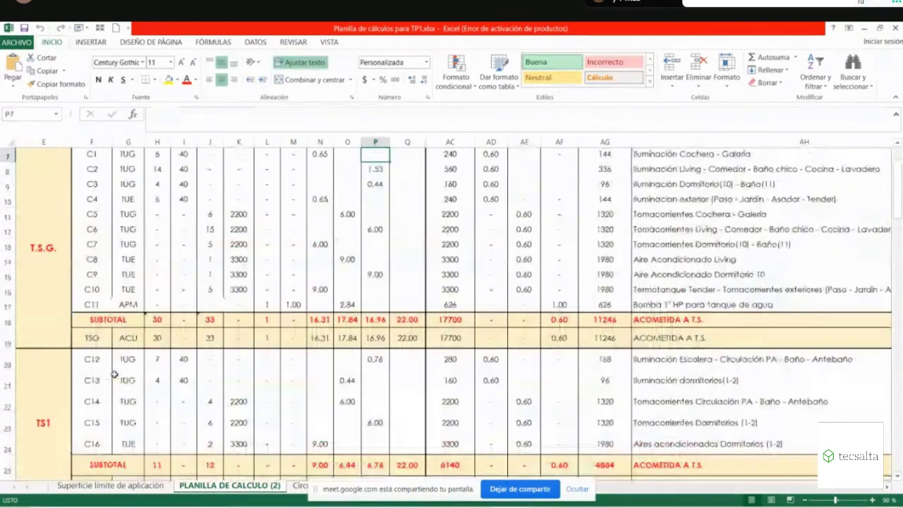
pyautogui.press('Left')
pyautogui.press('Left')
pyautogui.press('Left')
pyautogui.press('Left')
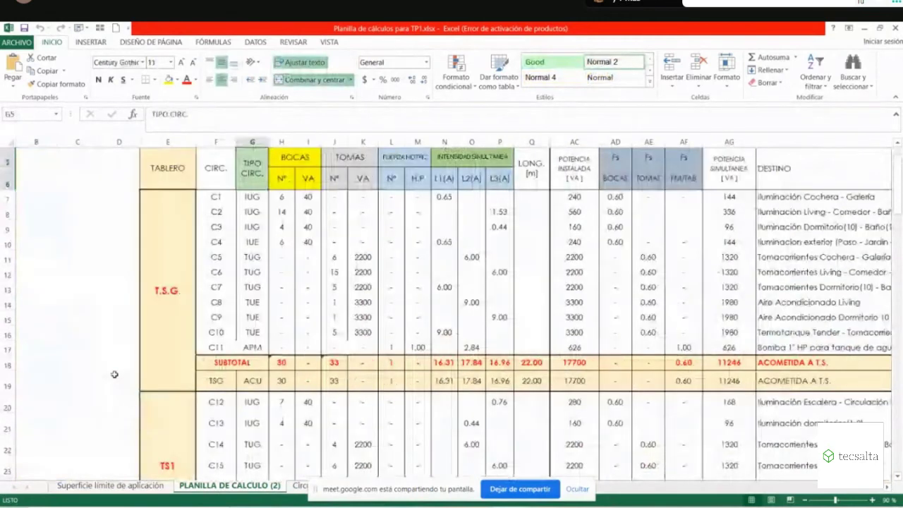
pyautogui.press('Down')
pyautogui.press('Down')
pyautogui.press('Down')
pyautogui.press('Down')
pyautogui.press('Down')
pyautogui.press('Down')
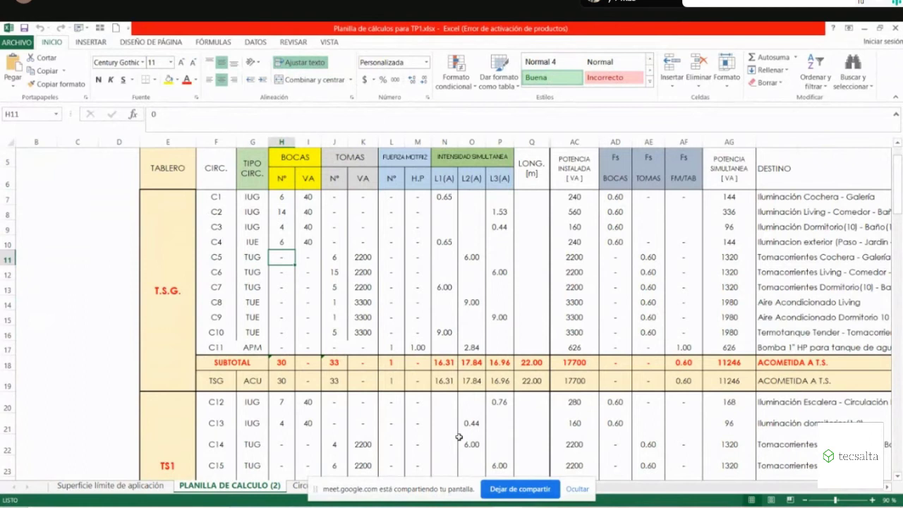
pyautogui.click(887, 487)
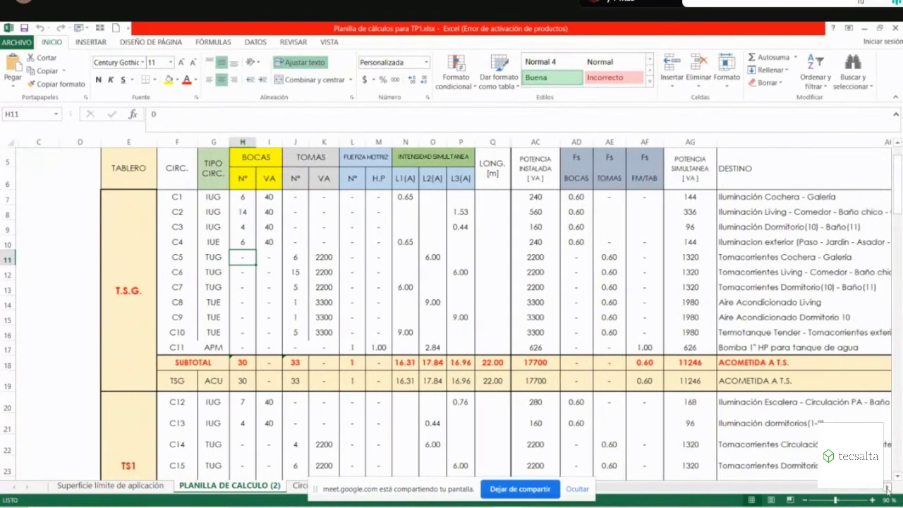
pyautogui.click(887, 488)
pyautogui.click(887, 488)
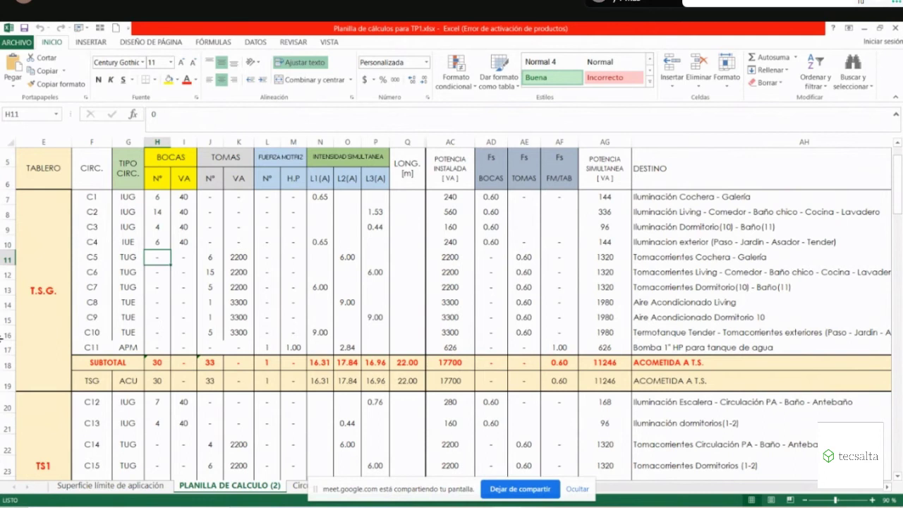
# Set the BOCAS VA of exterior lighting circuit C4 to 150.
pyautogui.click(183, 242)
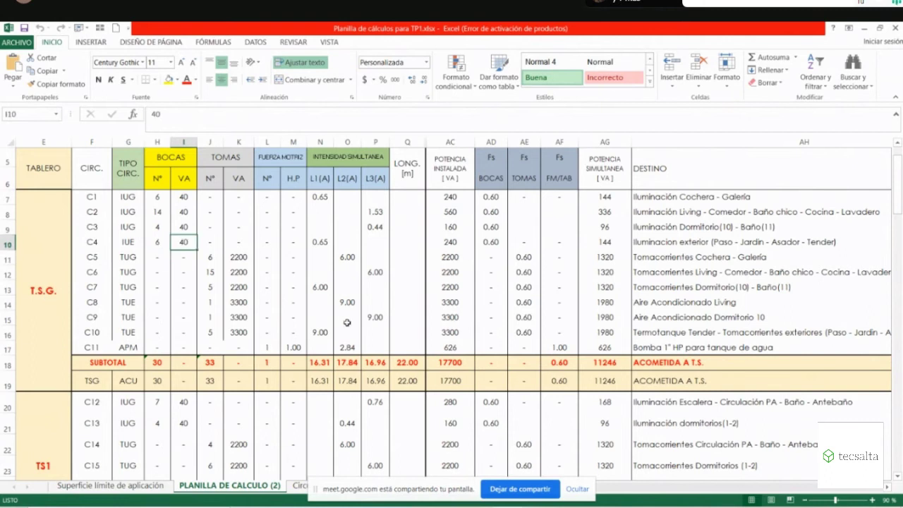
pyautogui.write('150')
pyautogui.press('Return')
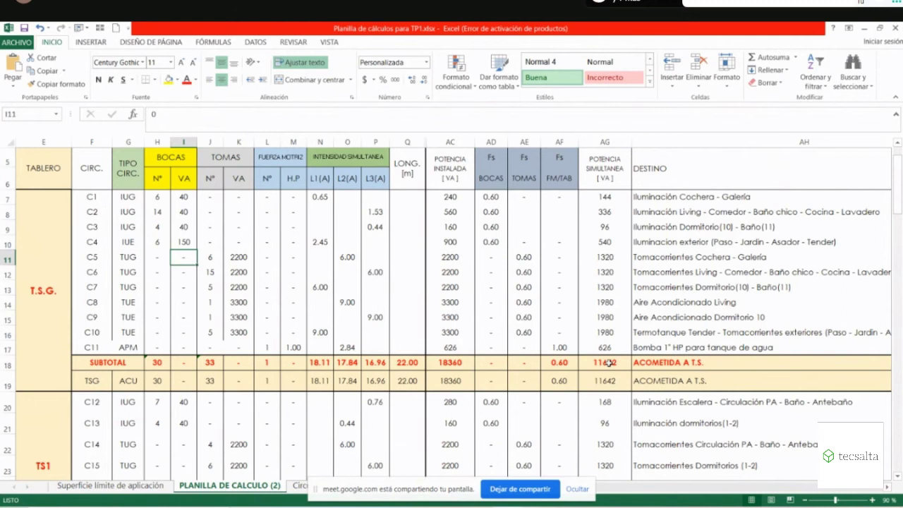
# Replace the FM/TAB factor of the T.S.G. SUBTOTAL row, cell AF18, with the formula +(AG18/AC18).
pyautogui.click(559, 361)
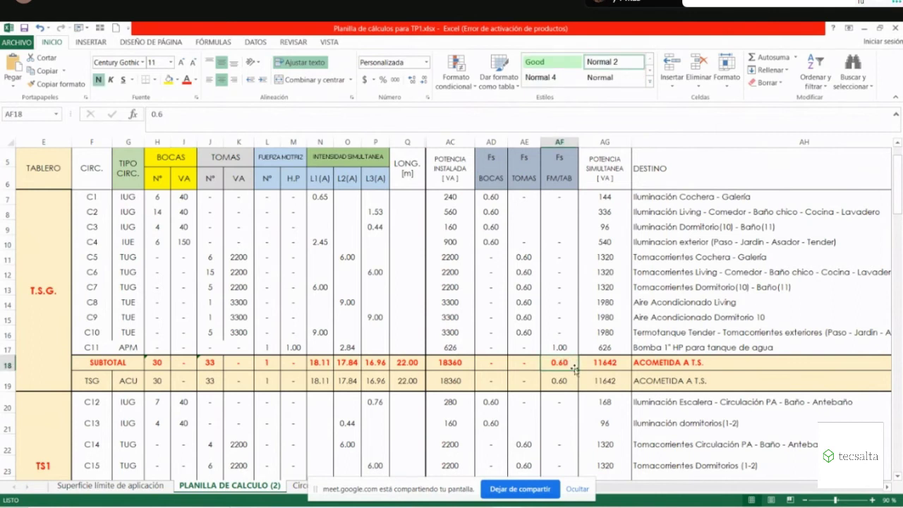
pyautogui.press('Delete')
pyautogui.write('+(')
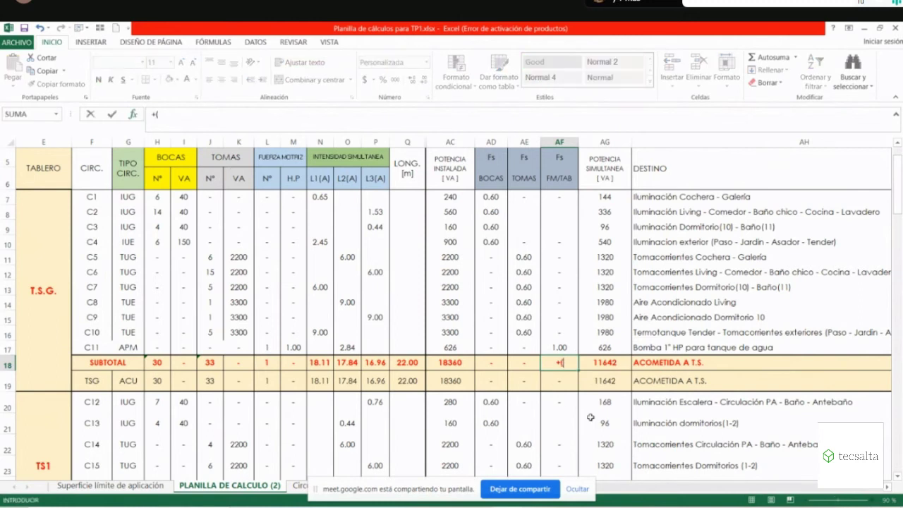
pyautogui.click(614, 362)
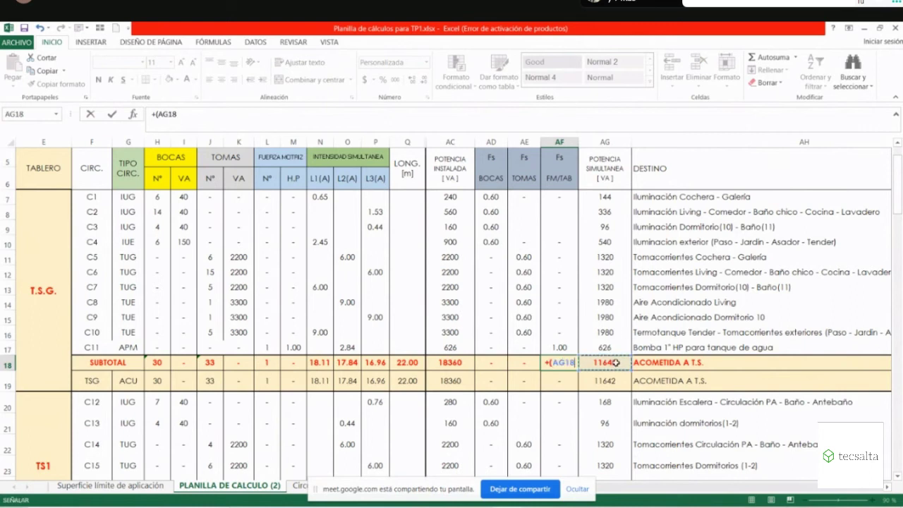
pyautogui.write('/')
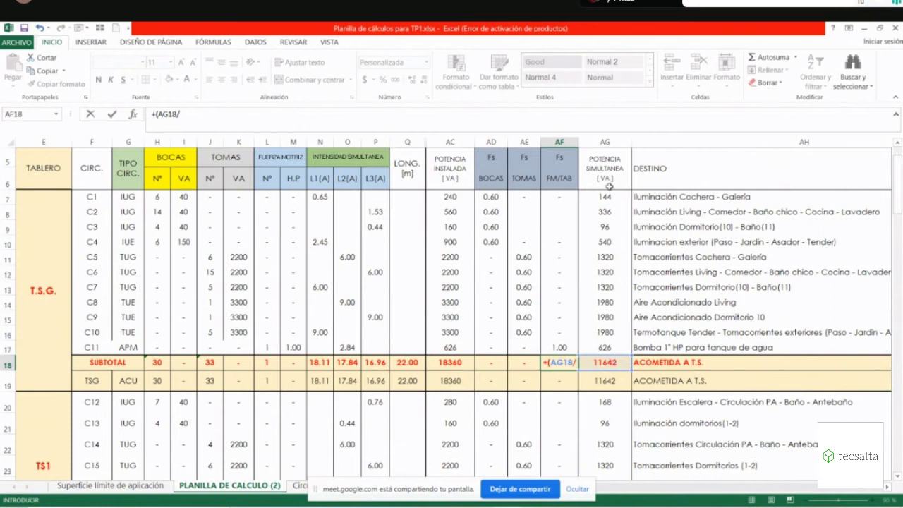
pyautogui.click(459, 362)
pyautogui.write(')')
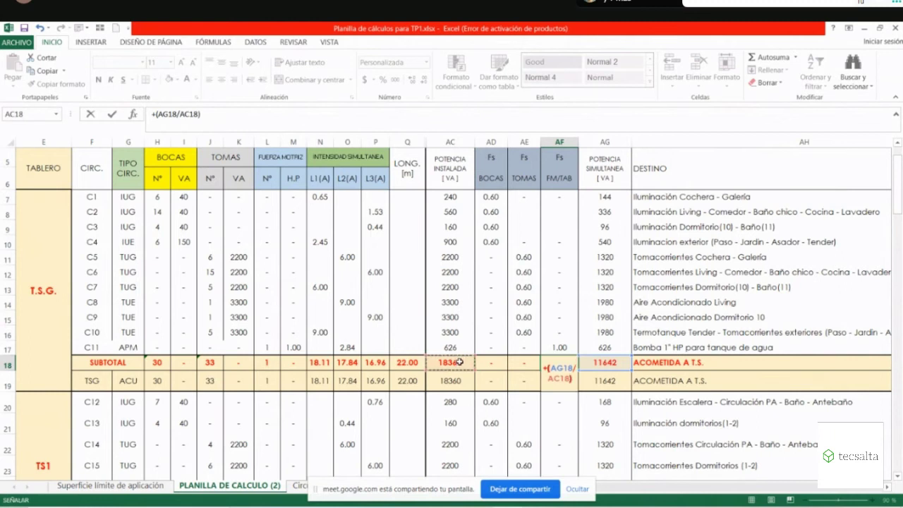
pyautogui.press('Return')
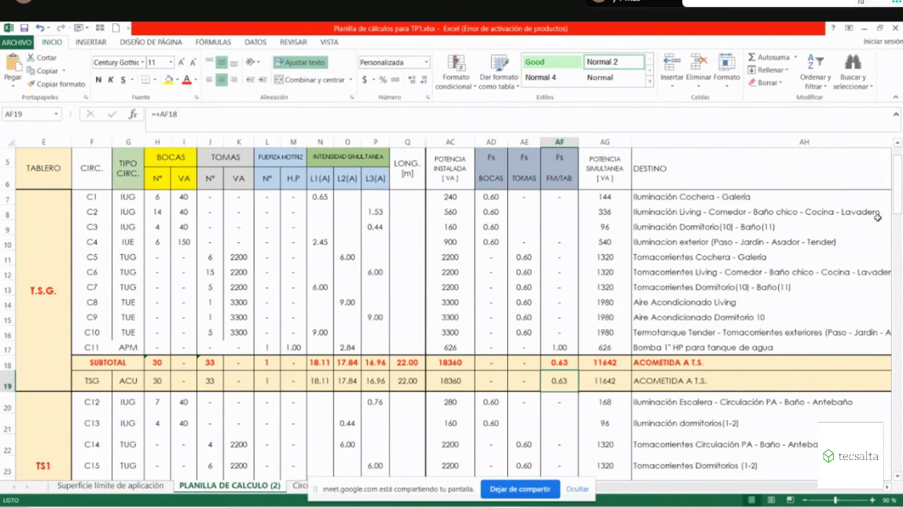
# Review the load table from its headings through the T.S.G. and TS1 circuits down to the TOTAL row.
pyautogui.moveTo(900, 201); pyautogui.dragTo(900, 204)
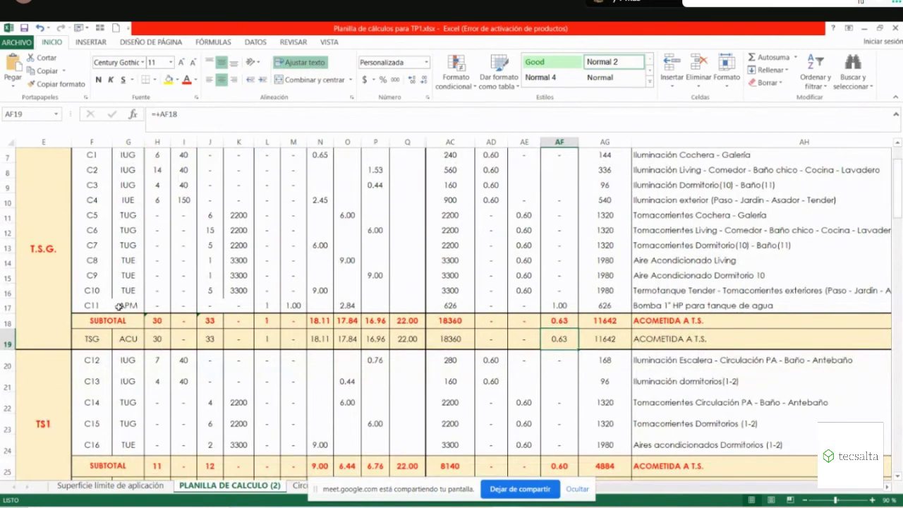
pyautogui.scroll(2, 120, 303)
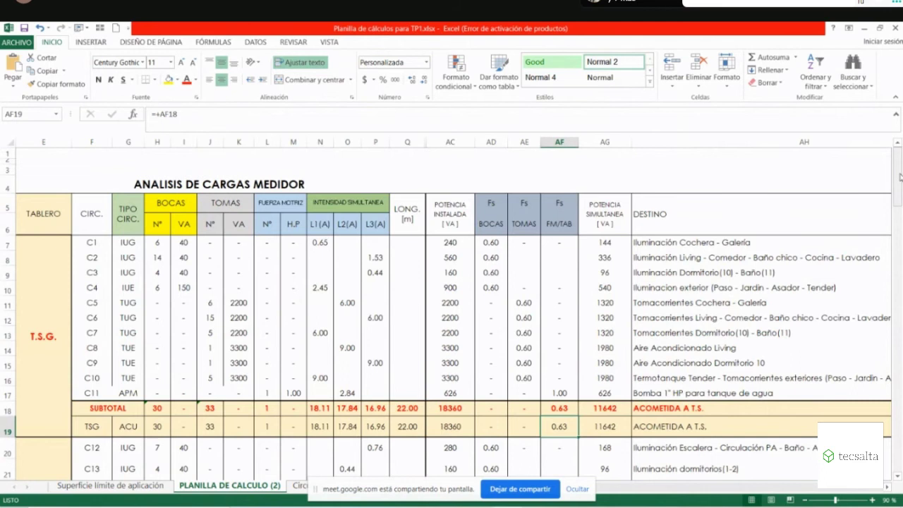
pyautogui.scroll(-4, 237, 306)
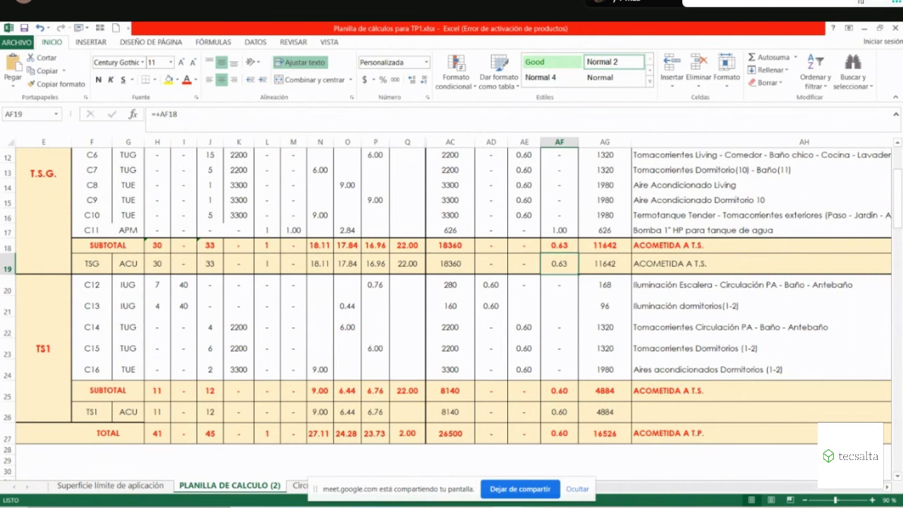
# Switch to PLANTA AEA 770.dwg in AutoCAD and examine the lighting circuits of the living, galeria, cocina and comedor.
pyautogui.click(595, 465)
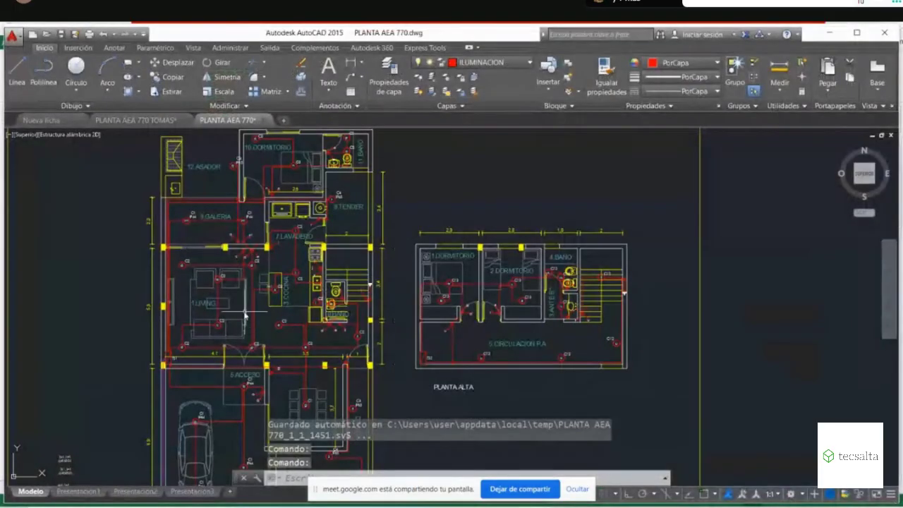
pyautogui.moveTo(251, 314)
pyautogui.mouseDown(button='middle')
pyautogui.moveTo(240, 285)
pyautogui.moveTo(238, 324)
pyautogui.moveTo(258, 265)
pyautogui.mouseUp(button='middle')
pyautogui.scroll(2, 238, 334)
pyautogui.scroll(2, 239, 334)
pyautogui.scroll(2, 257, 265)
pyautogui.scroll(-4, 301, 338)
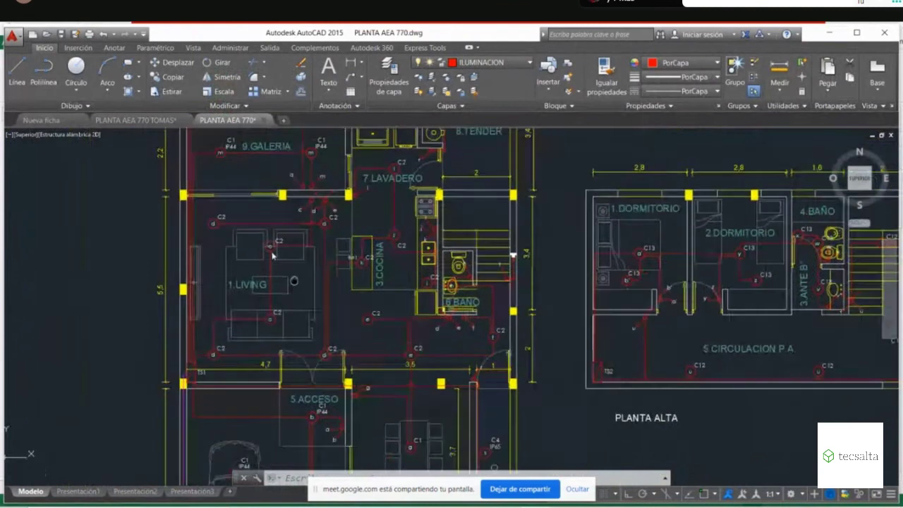
pyautogui.moveTo(300, 337); pyautogui.dragTo(230, 234, button='middle')
pyautogui.moveTo(331, 69); pyautogui.dragTo(316, 224, button='middle')
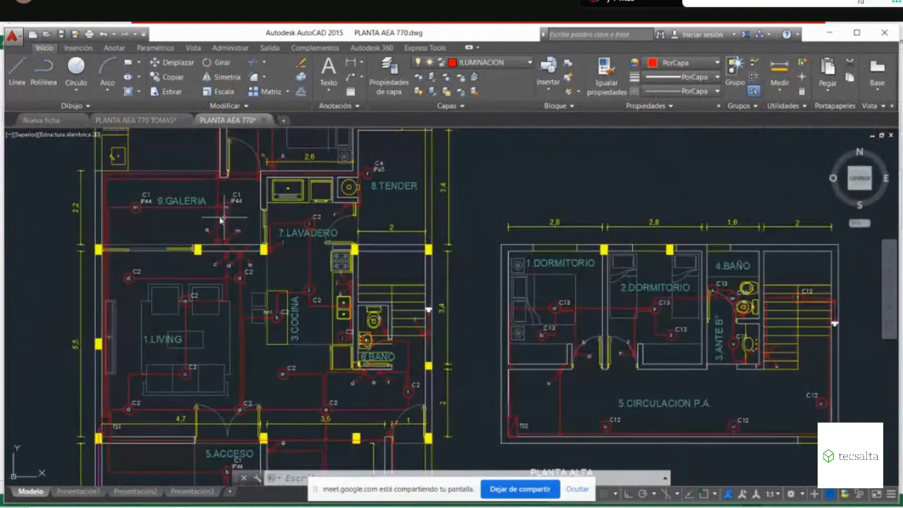
pyautogui.moveTo(211, 466)
pyautogui.mouseDown(button='middle')
pyautogui.moveTo(144, 233)
pyautogui.moveTo(161, 344)
pyautogui.mouseUp(button='middle')
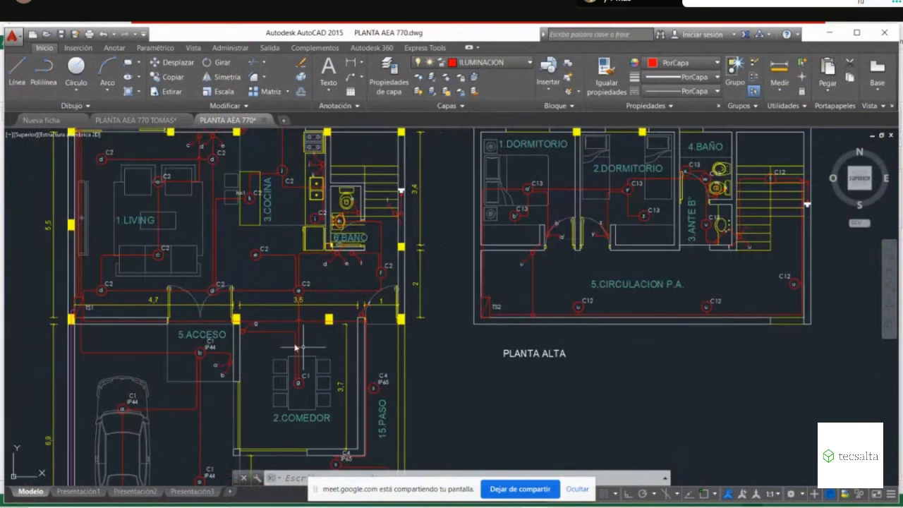
pyautogui.moveTo(272, 331); pyautogui.dragTo(266, 349, button='middle')
# Examine the lighting points from 10.DORMITORIO, 12.ASADOR and 8.TENDER to the comedor, cochera, 14.JARDIN and 15.PASO.
pyautogui.moveTo(249, 134); pyautogui.dragTo(203, 380, button='middle')
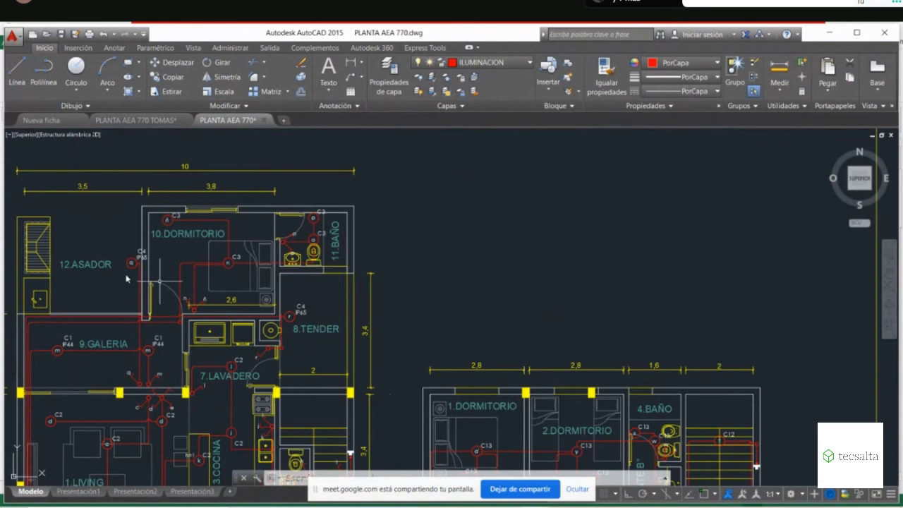
pyautogui.scroll(2, 572, 362)
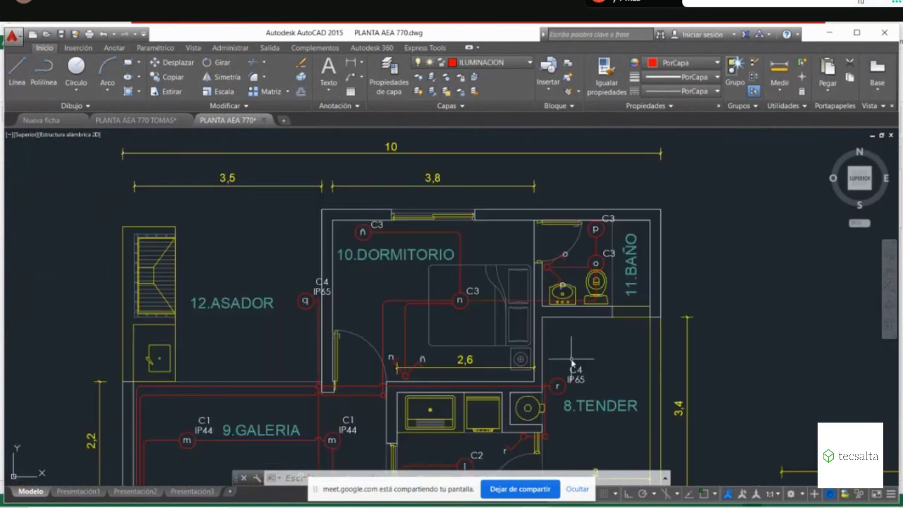
pyautogui.moveTo(262, 362); pyautogui.dragTo(183, 162, button='middle')
pyautogui.moveTo(389, 402); pyautogui.dragTo(302, 233, button='middle')
pyautogui.scroll(-2, 343, 332)
pyautogui.moveTo(331, 319); pyautogui.dragTo(326, 249, button='middle')
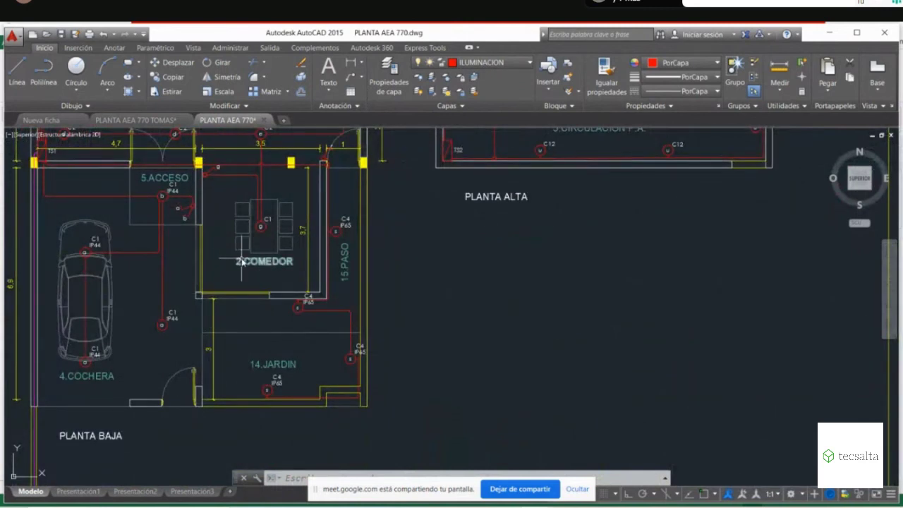
pyautogui.moveTo(236, 281); pyautogui.dragTo(255, 363, button='middle')
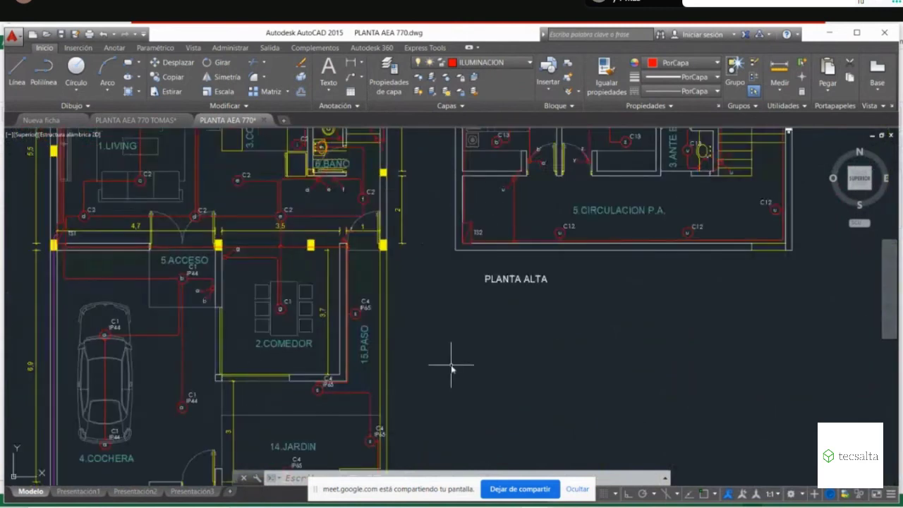
# Trace the C2 lighting points and their switches through the living, cocina and 6.BAÑO down to the comedor and paso.
pyautogui.moveTo(426, 329); pyautogui.dragTo(509, 330, button='middle')
pyautogui.moveTo(280, 243); pyautogui.dragTo(305, 346, button='middle')
pyautogui.scroll(2, 309, 198)
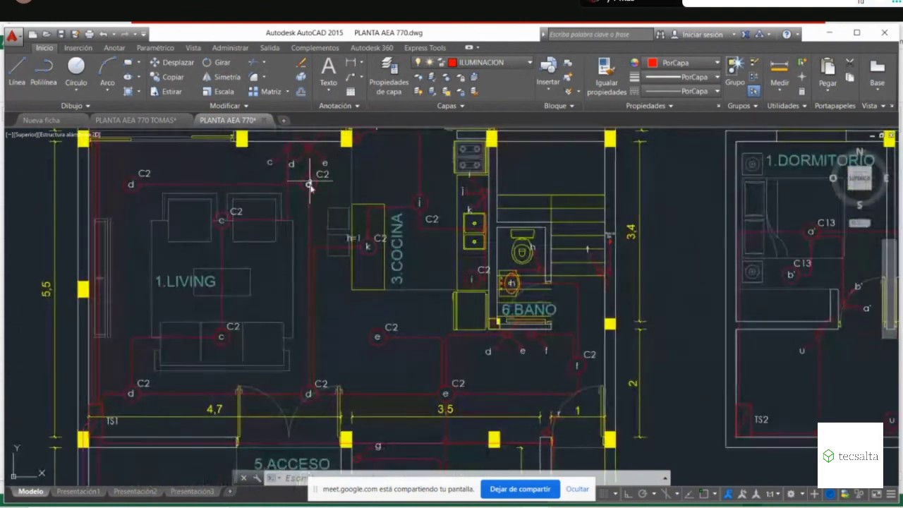
pyautogui.moveTo(309, 198); pyautogui.dragTo(312, 297, button='middle')
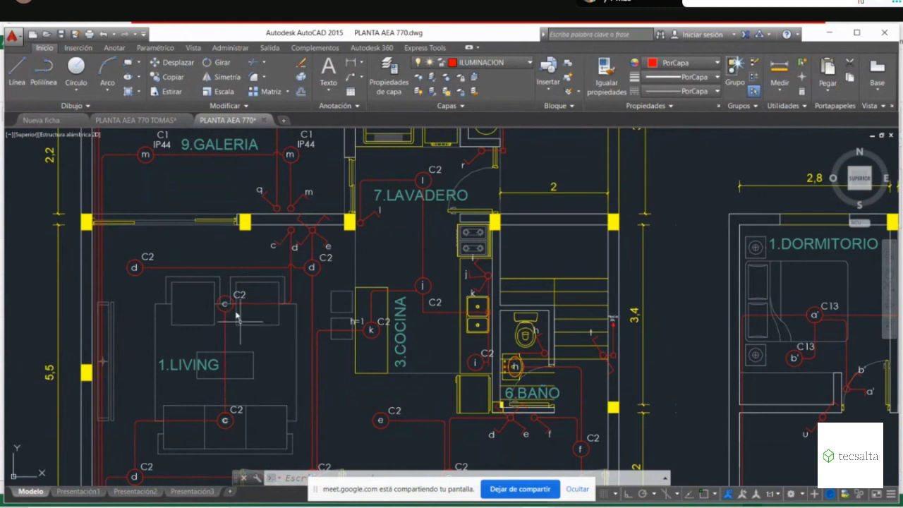
pyautogui.moveTo(346, 373); pyautogui.dragTo(321, 298, button='middle')
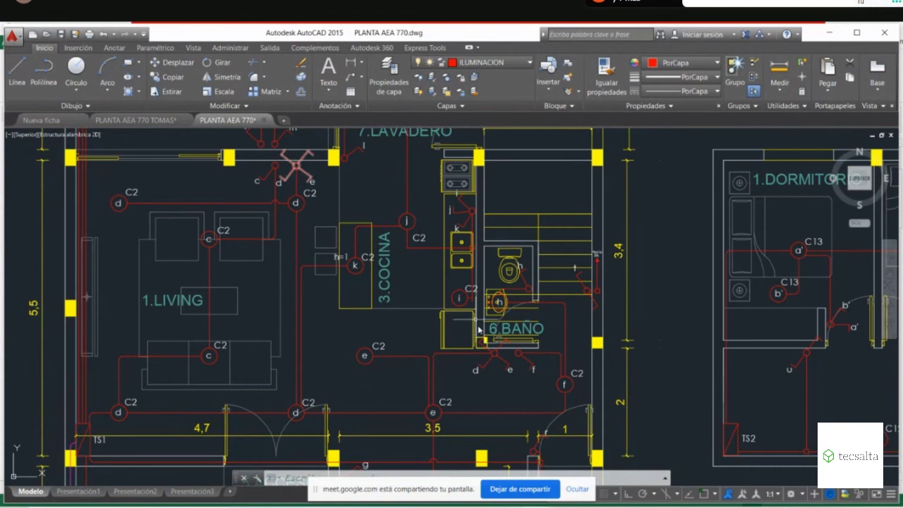
pyautogui.scroll(2, 484, 369)
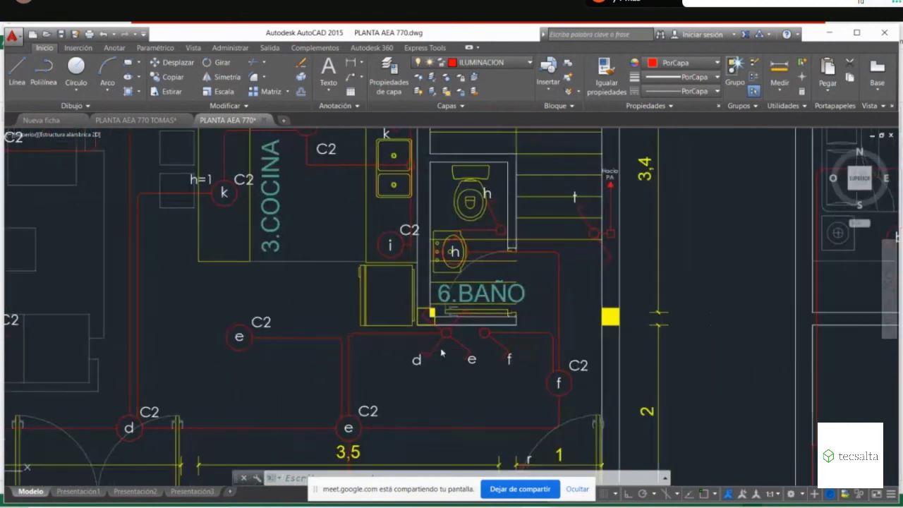
pyautogui.scroll(-2, 411, 312)
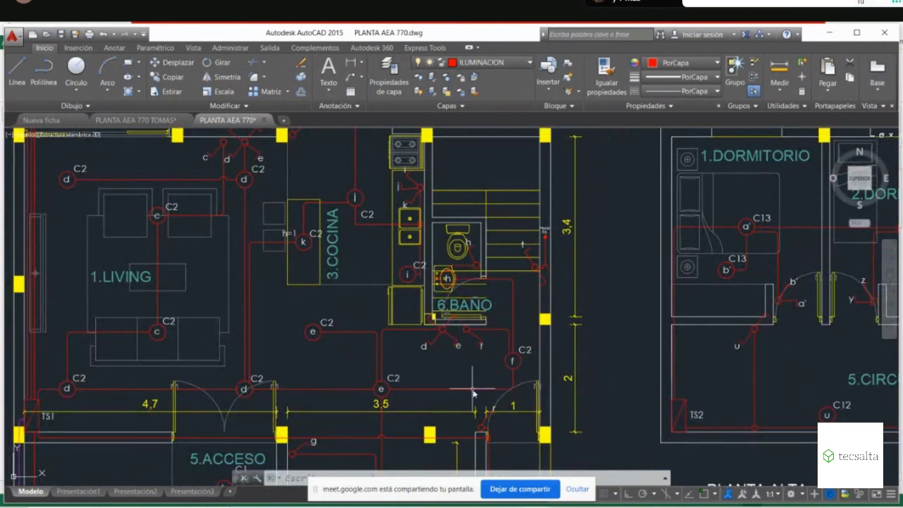
pyautogui.scroll(-2, 475, 392)
pyautogui.scroll(2, 475, 396)
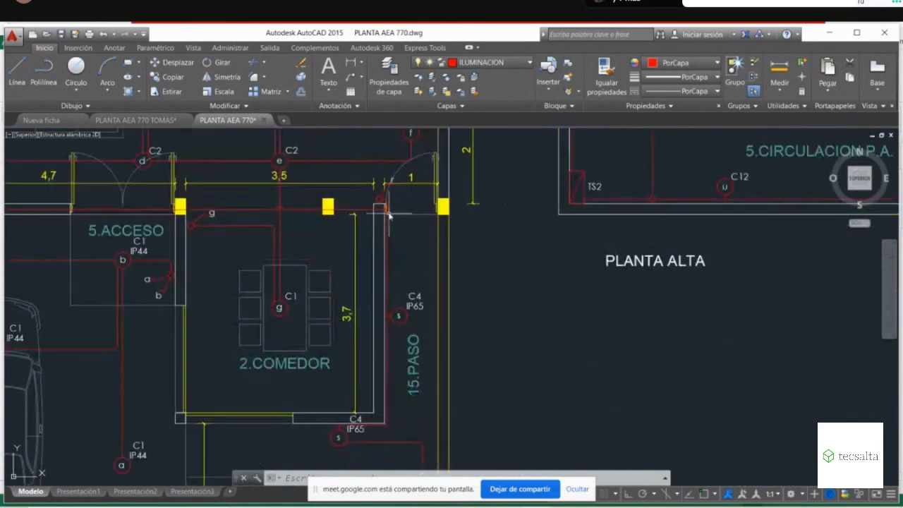